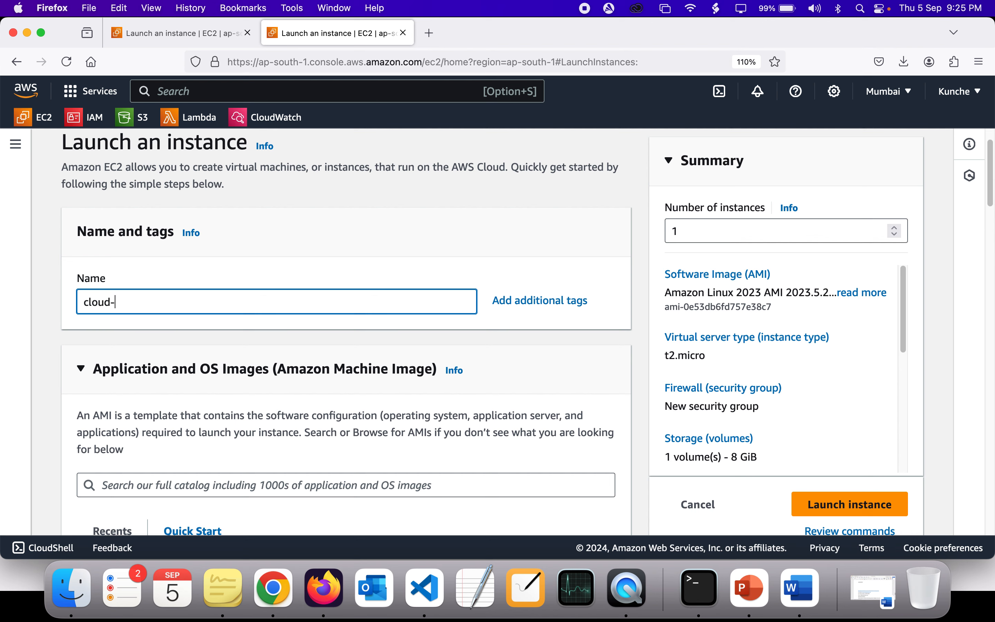
Step: Name the new instance cloud-institution-user-data
type("institution-user-data")
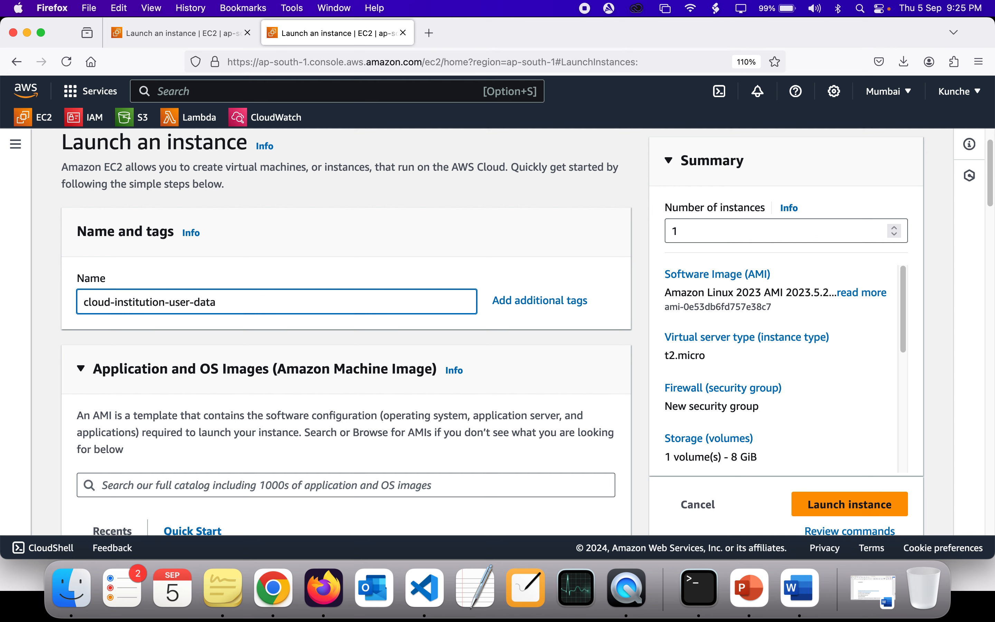
Step: Choose cloud-institution-key as the instance's login key pair
scroll(159, 369, "down", 5)
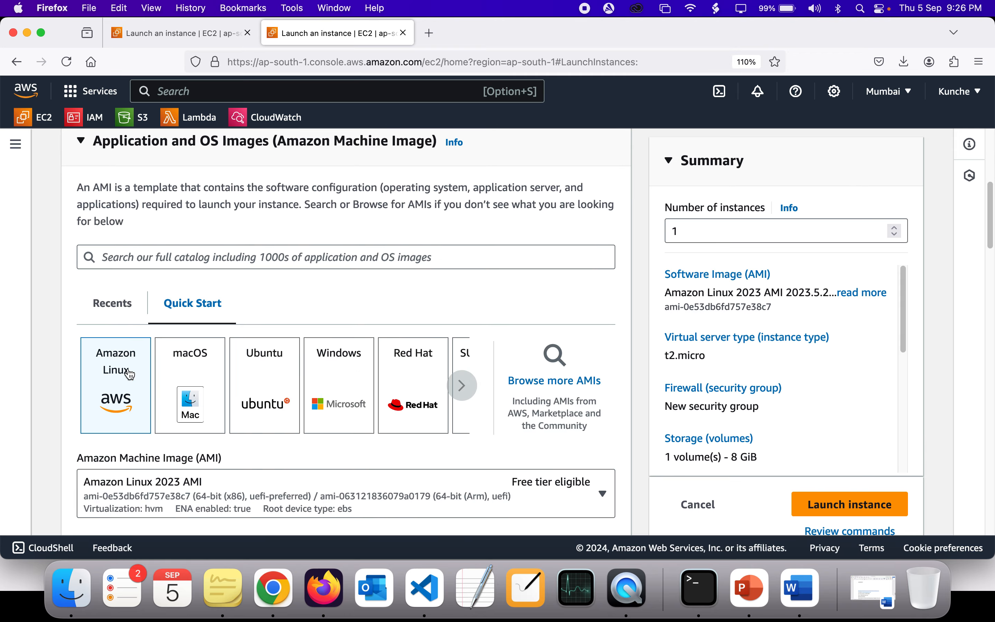
scroll(130, 374, "down", 10)
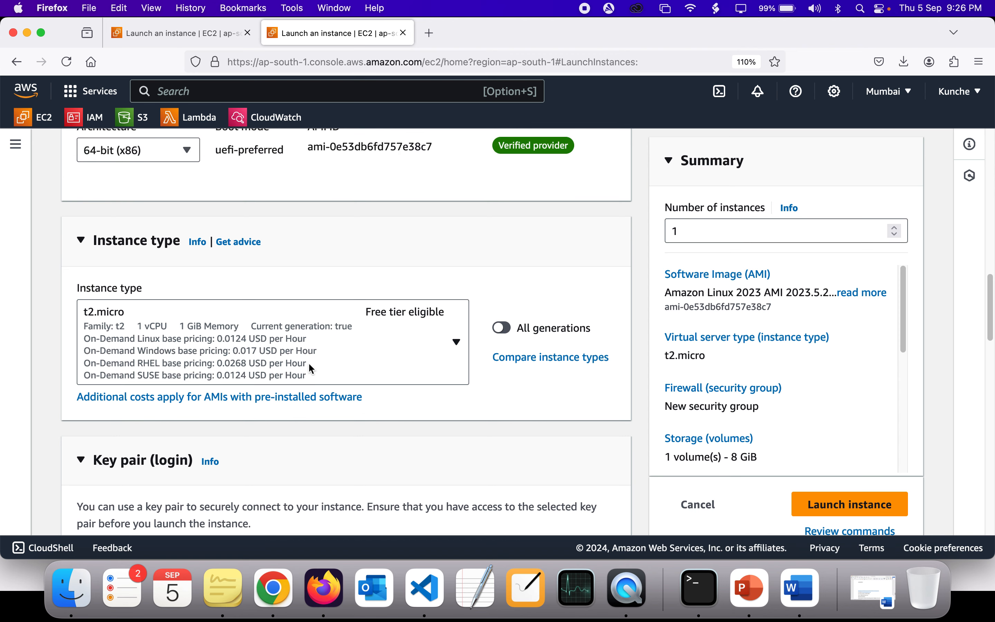
scroll(308, 362, "down", 6)
scroll(311, 368, "down", 2)
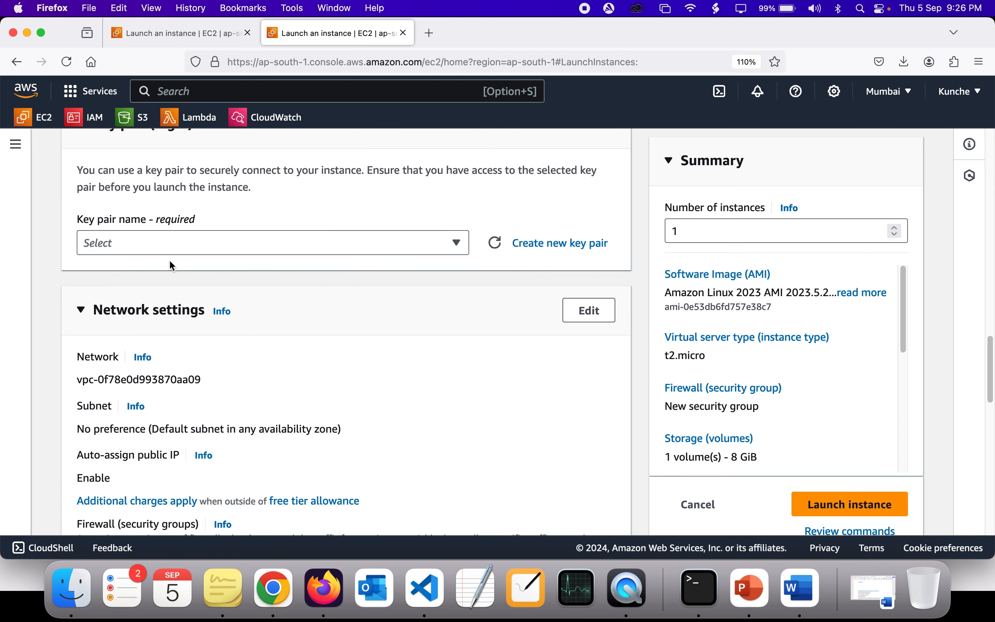
left_click(232, 243)
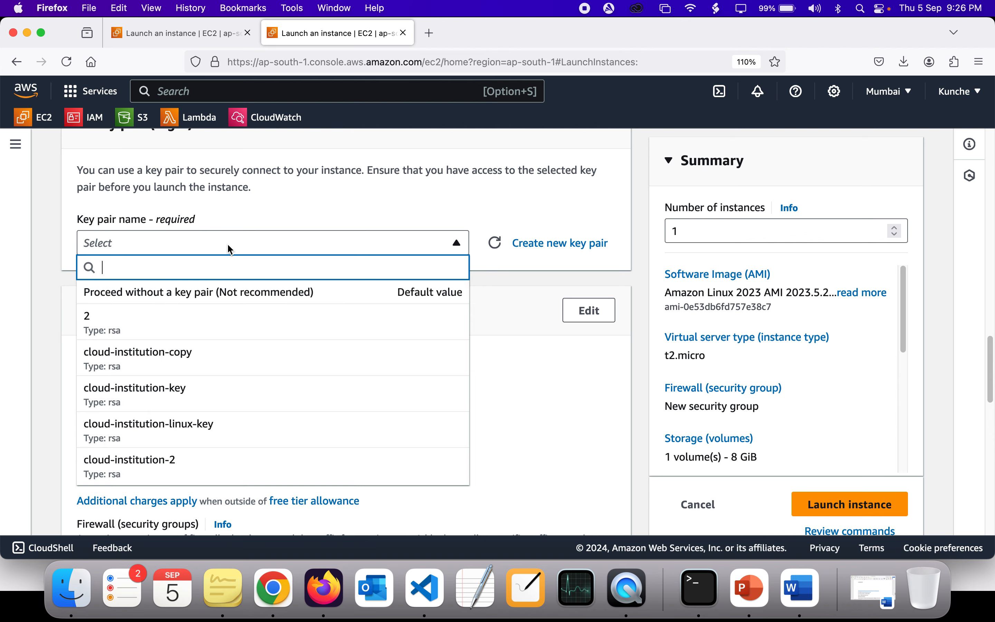
left_click(177, 393)
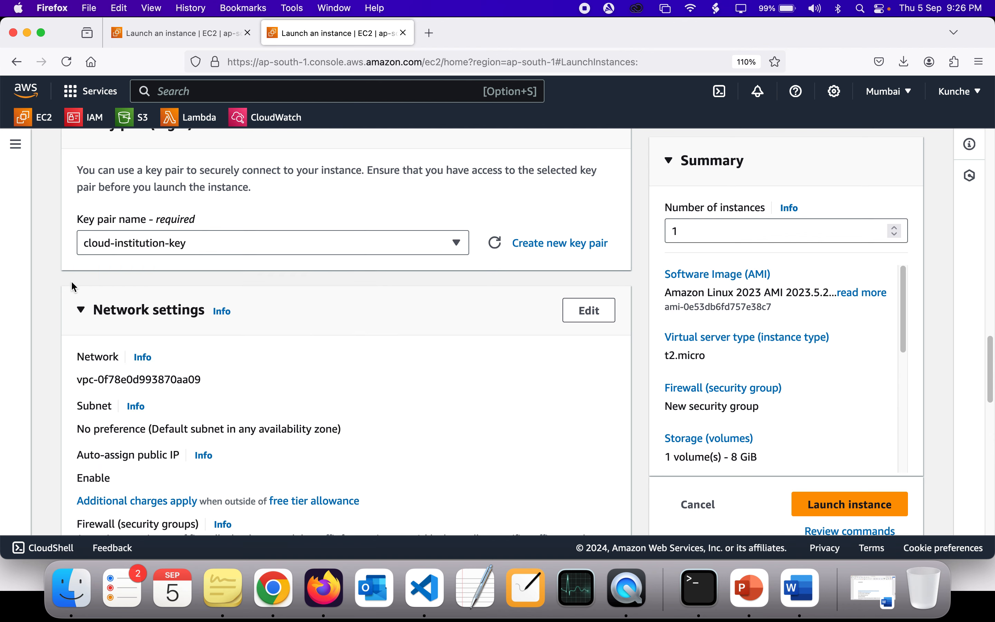
Step: Review the instance's network settings, security group rules and root volume storage configuration
scroll(71, 282, "down", 5)
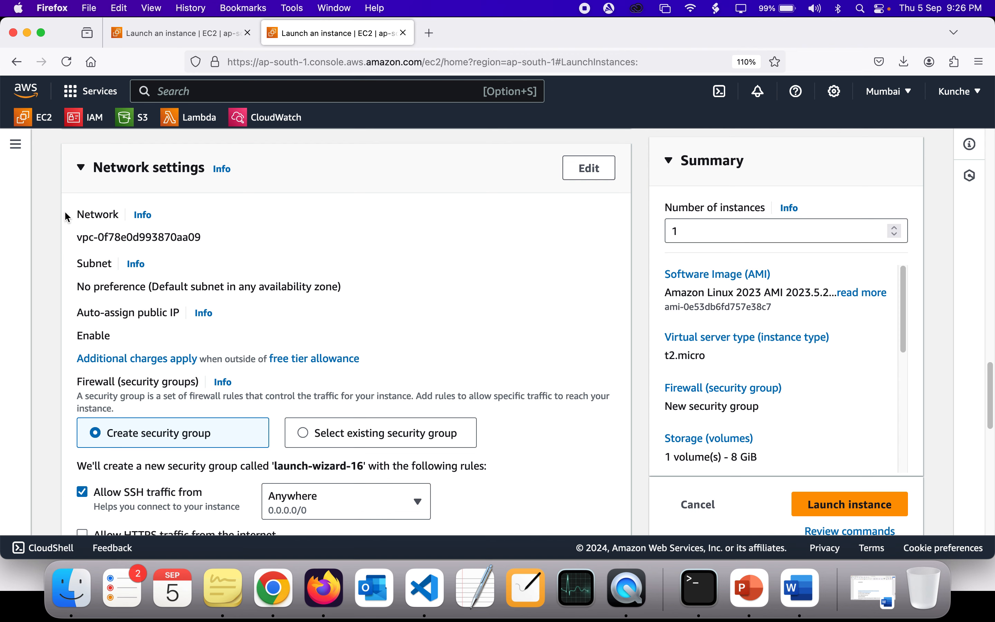
left_click_drag(64, 211, 208, 274)
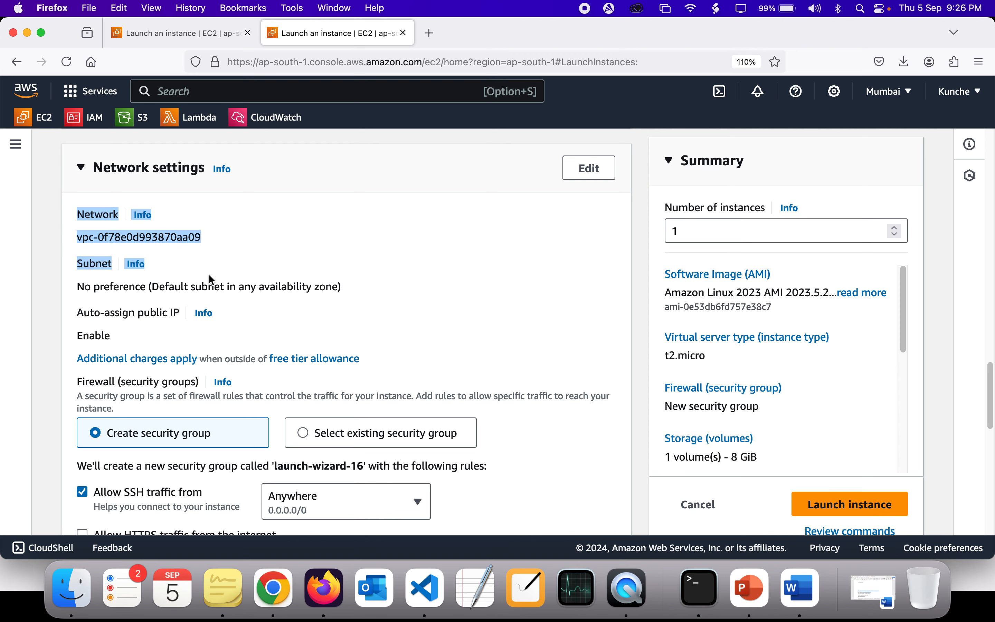
left_click(55, 286)
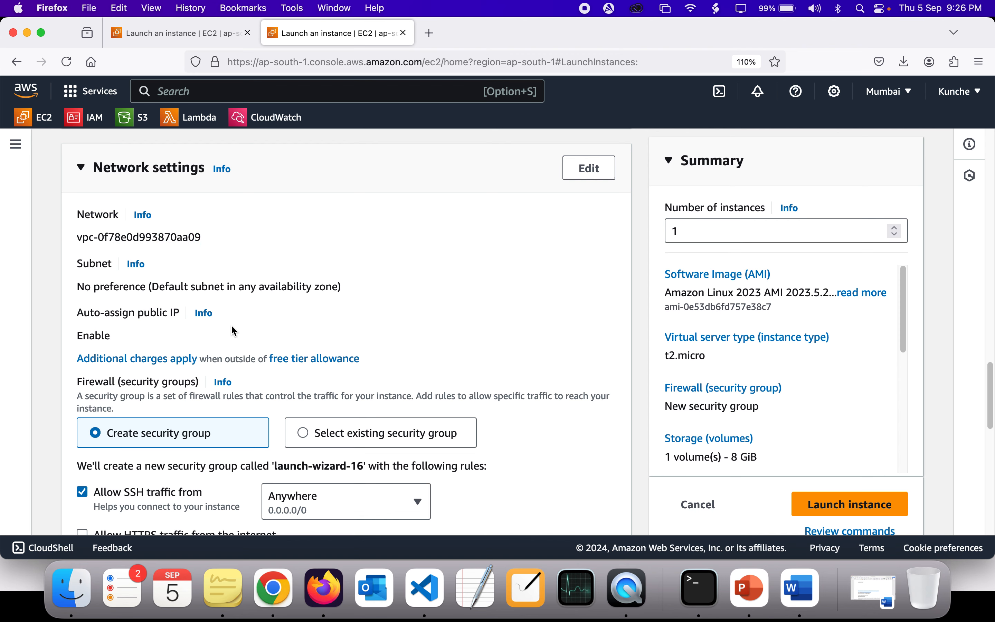
scroll(232, 329, "down", 4)
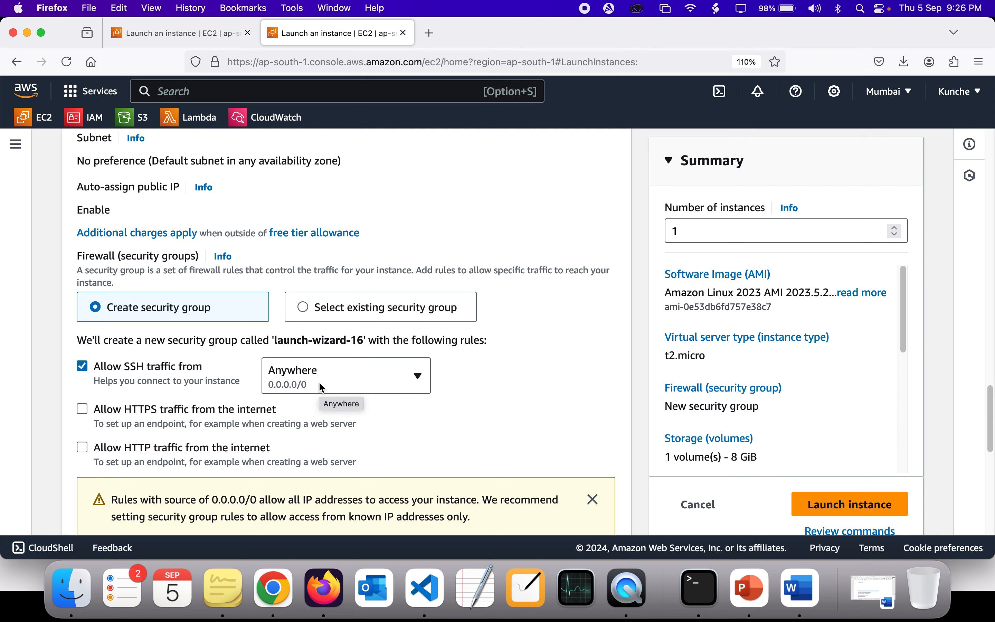
scroll(322, 387, "down", 10)
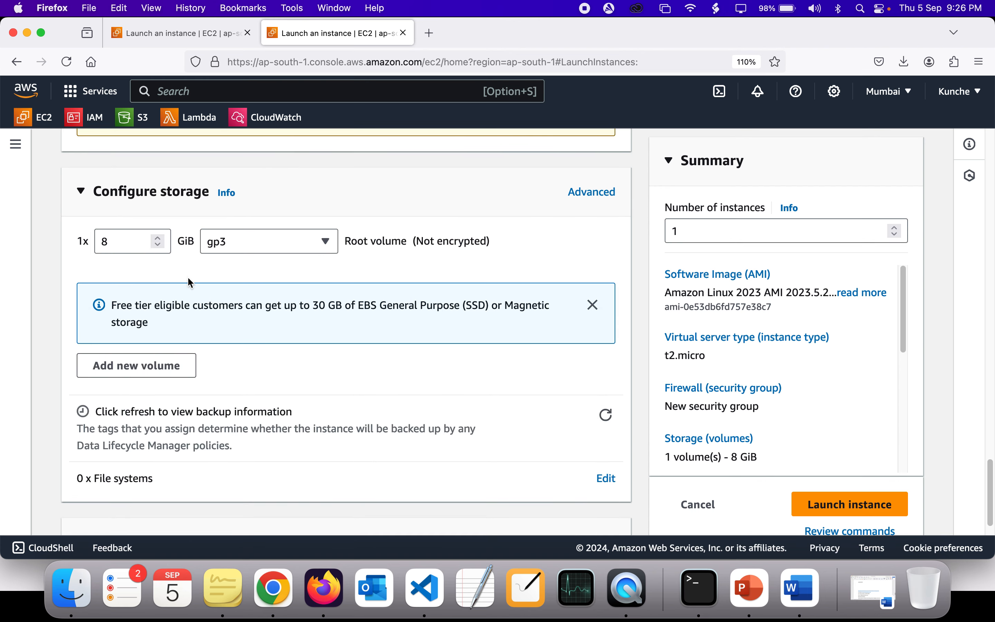
left_click(120, 243)
scroll(220, 279, "down", 2)
scroll(221, 279, "down", 1)
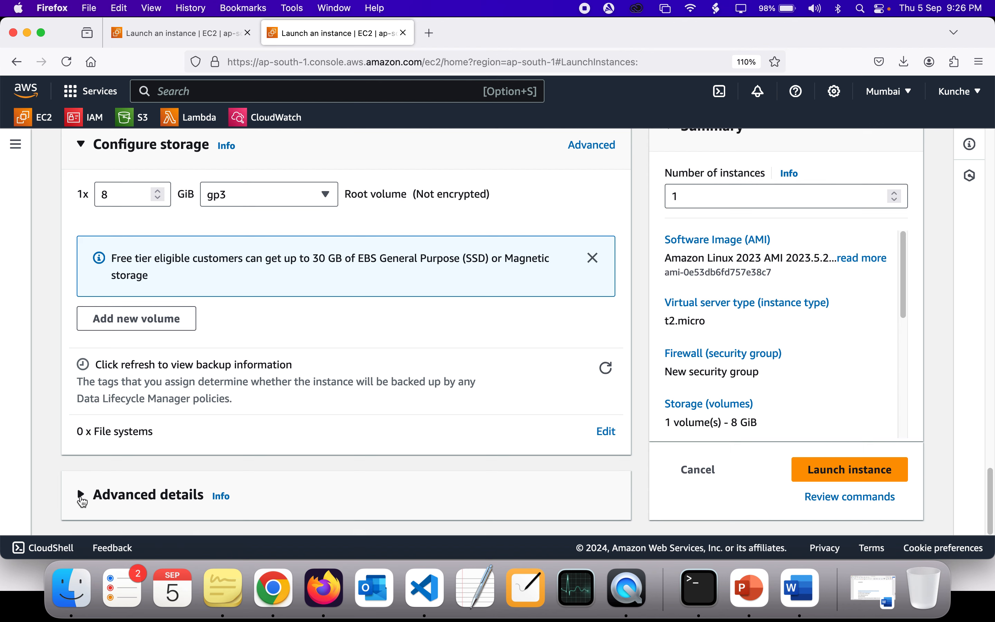
Step: Expand the instance's advanced details and place the cursor in the empty User data field
left_click(82, 501)
scroll(379, 281, "down", 20)
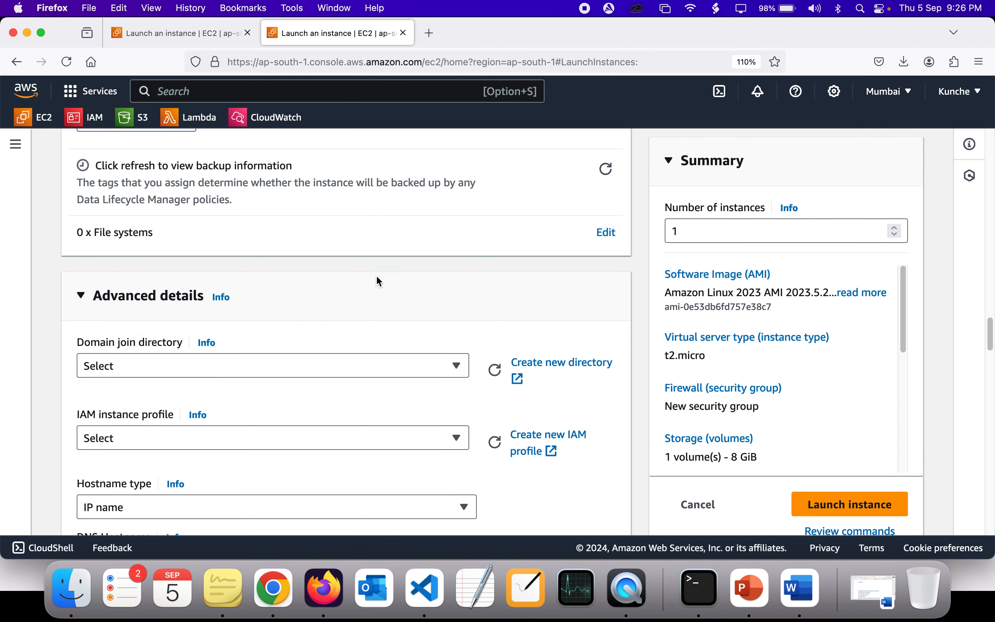
scroll(375, 278, "down", 5)
scroll(375, 278, "up", 2)
left_click(214, 353)
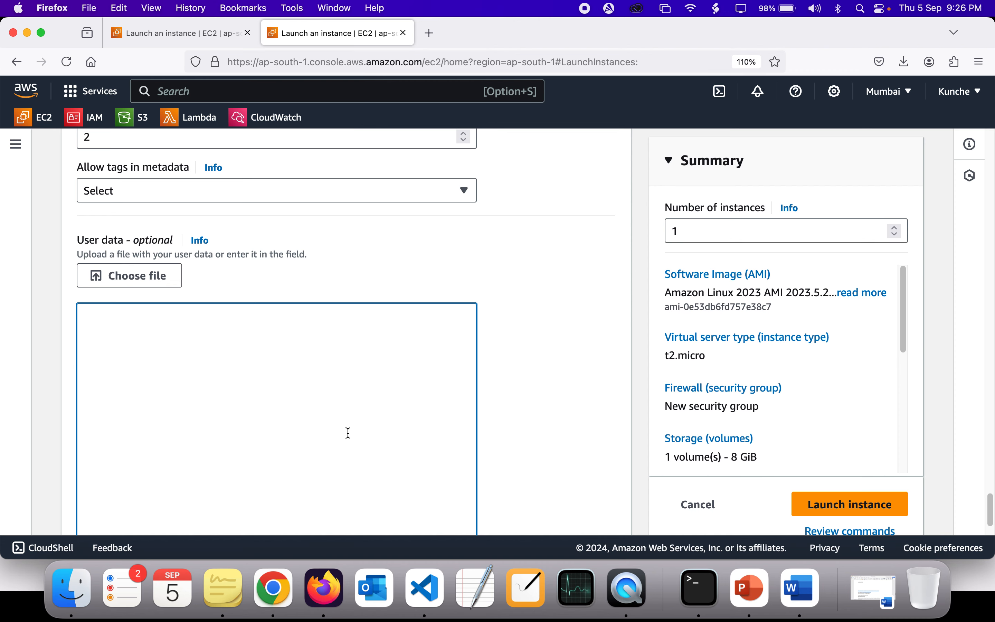
Step: Copy the bash script from the Untitled file in Visual Studio Code and paste it into the instance's User data field in Firefox
left_click(432, 591)
left_click_drag(597, 254, 108, 134)
key("super+c")
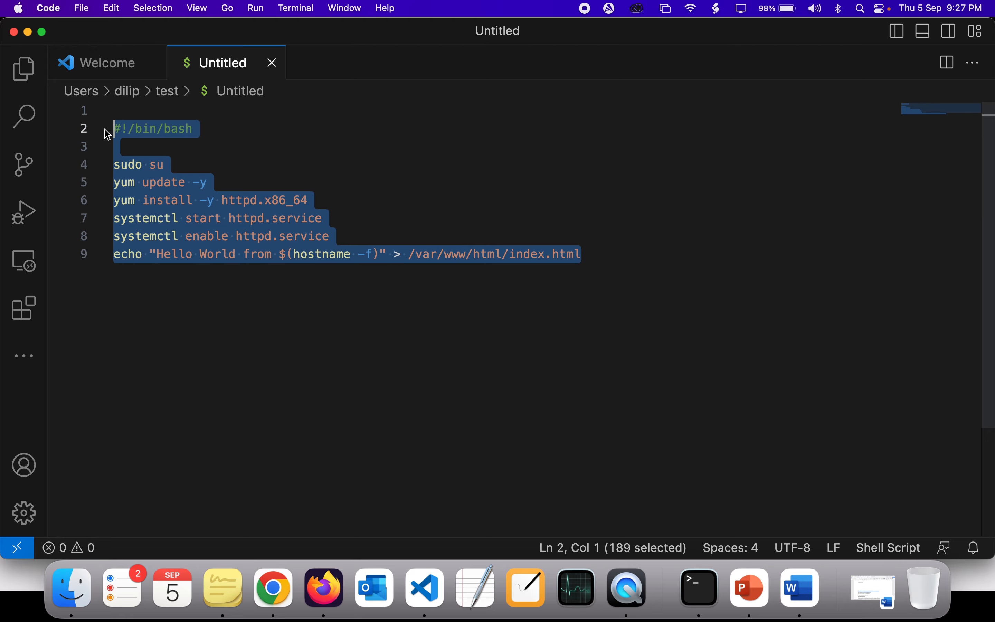
key("super+Tab")
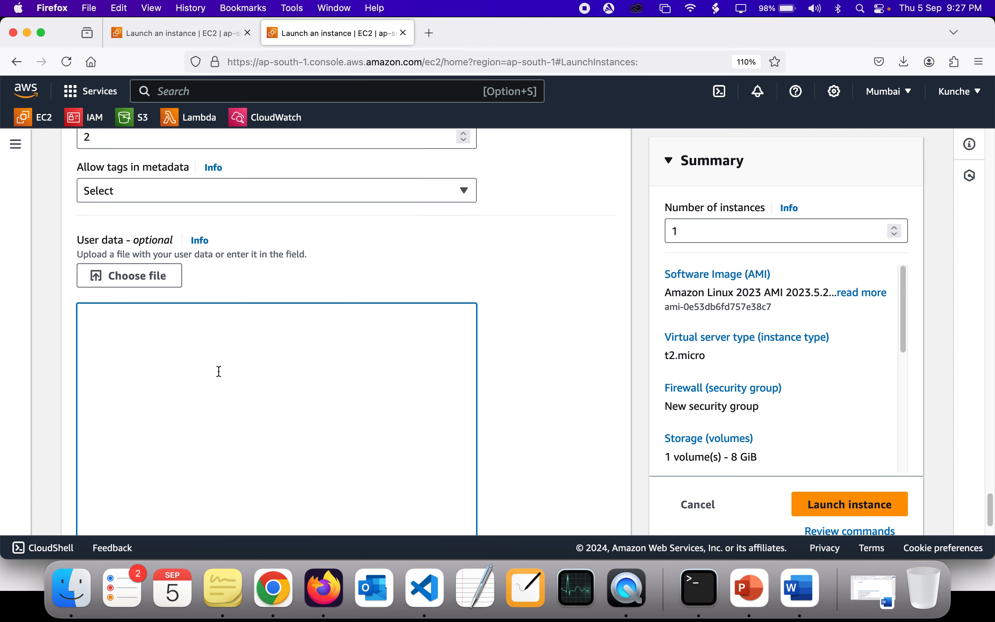
key("super+v")
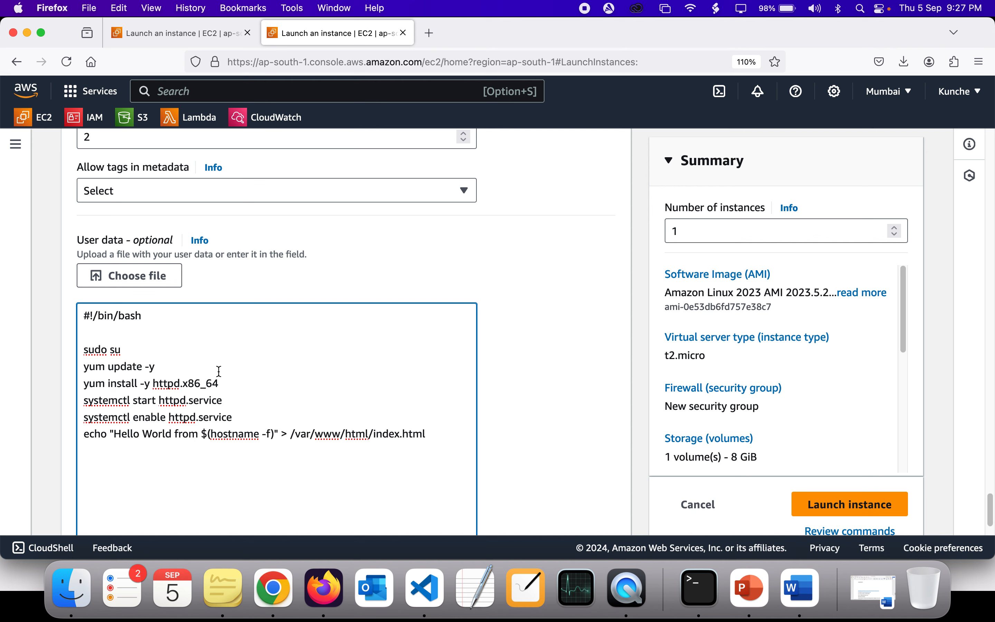
Step: Examine the sudo su, yum update and yum install lines of the user data script
left_click(132, 350)
key("shift+alt+Left")
key("shift+alt+Left")
left_click(132, 351)
triple_click(127, 351)
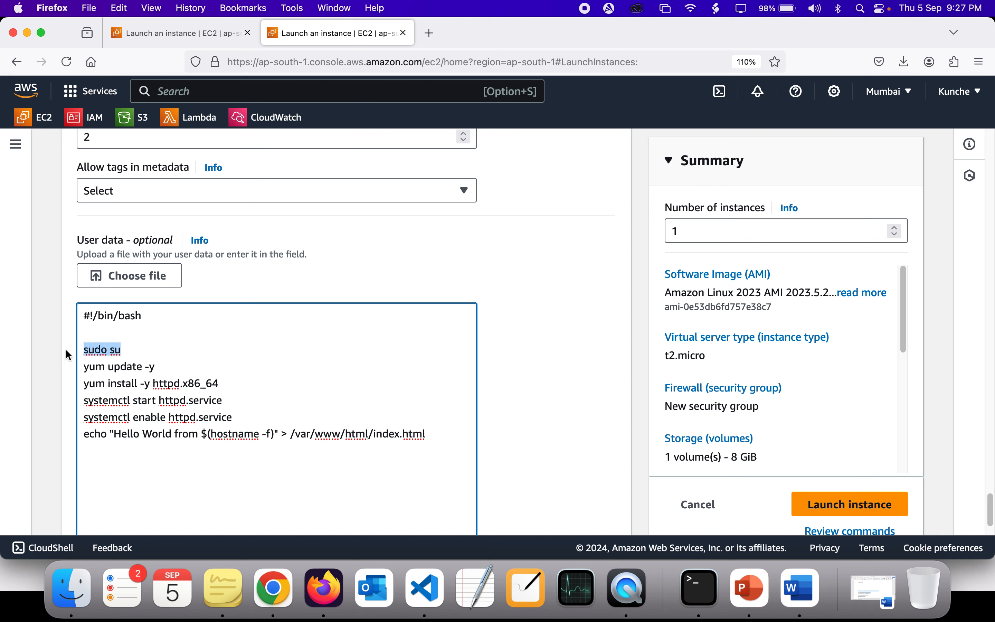
left_click(129, 351)
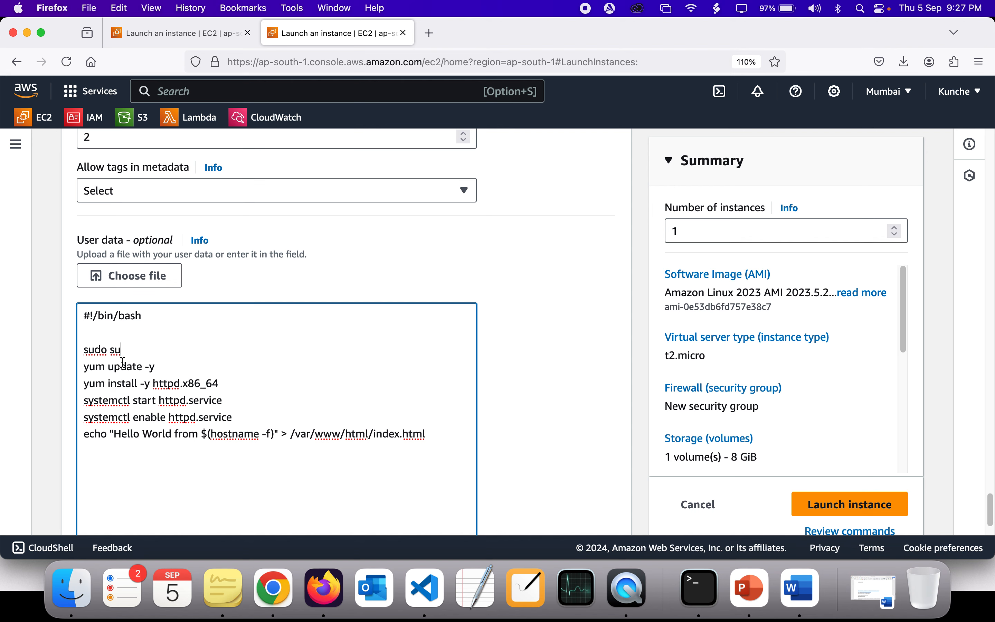
double_click(92, 367)
left_click(169, 367)
double_click(90, 367)
double_click(152, 366)
double_click(118, 384)
double_click(148, 384)
double_click(168, 384)
double_click(195, 385)
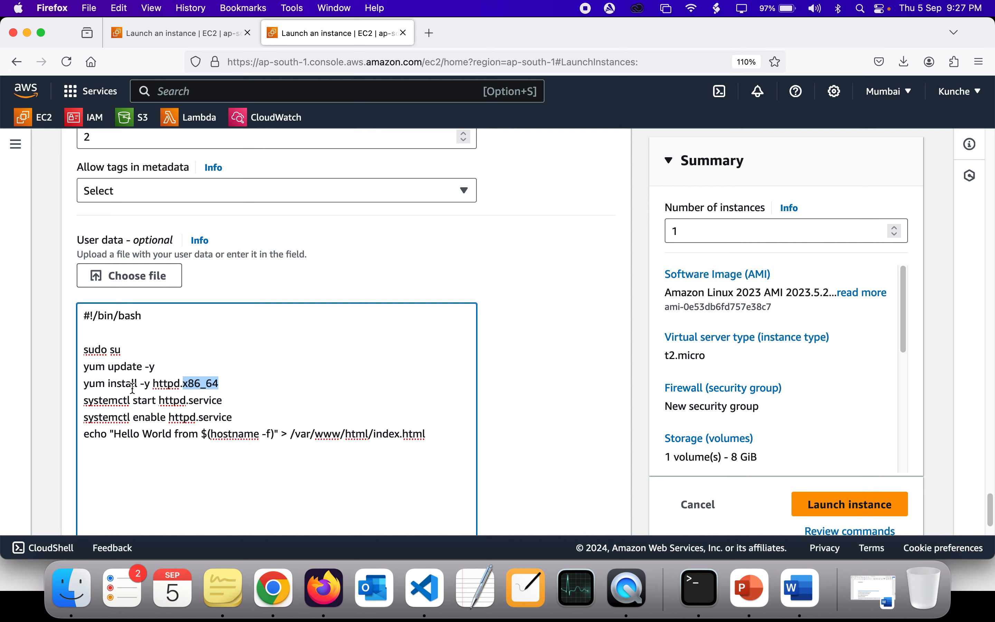
Step: Remove the .x86_64 suffix from the httpd package in the script's yum install line
double_click(203, 385)
left_click(254, 385)
double_click(176, 384)
double_click(204, 385)
key("BackSpace")
key("Delete")
key("Return")
left_click(222, 380)
key("BackSpace")
Step: Check the architecture options offered for the Amazon Linux 2023 AMI and return to the user data script
scroll(214, 380, "up", 20)
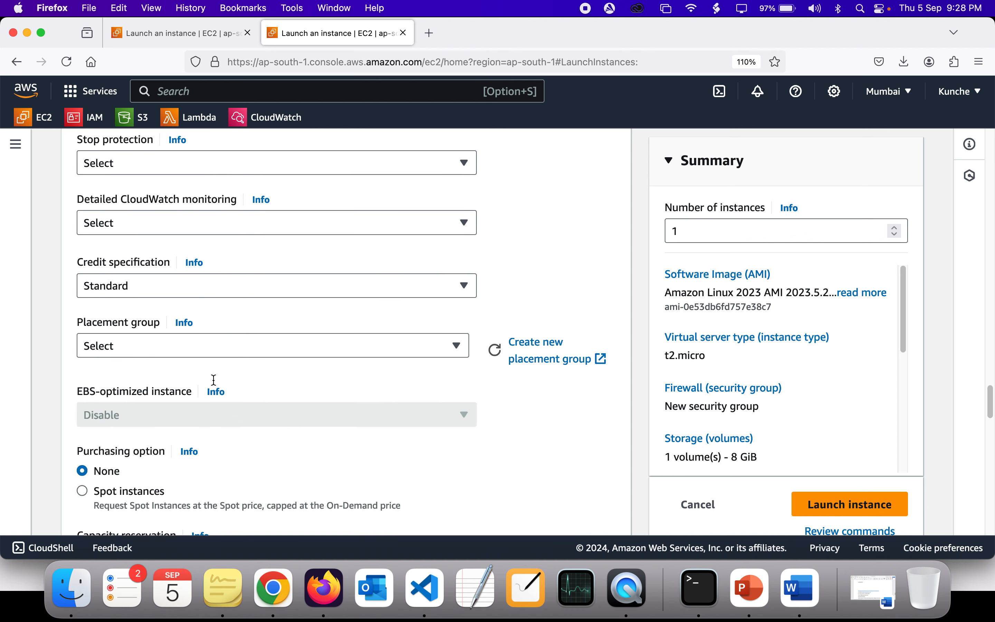
scroll(214, 380, "up", 20)
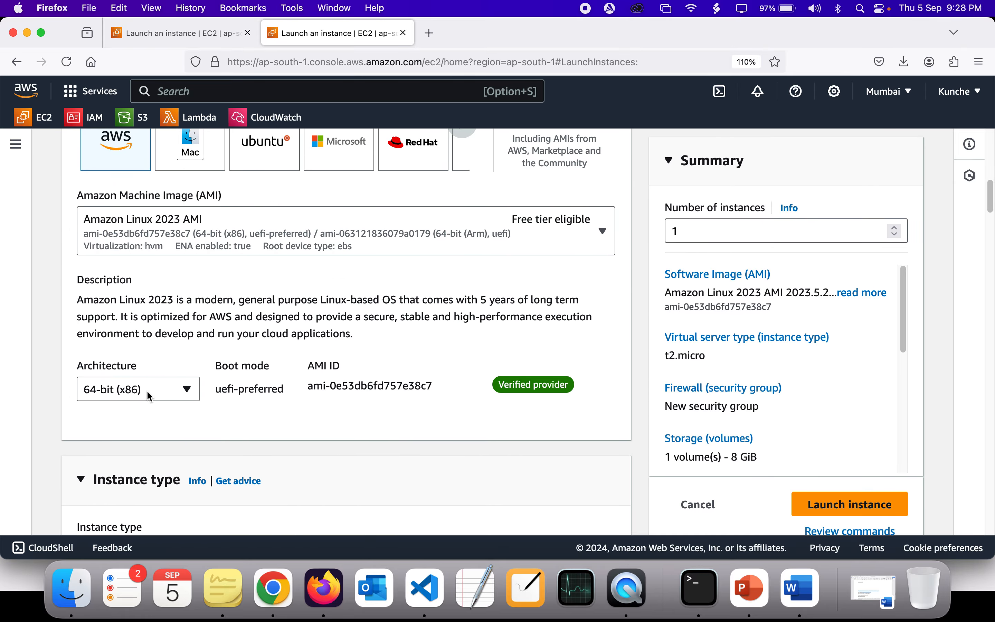
left_click(147, 390)
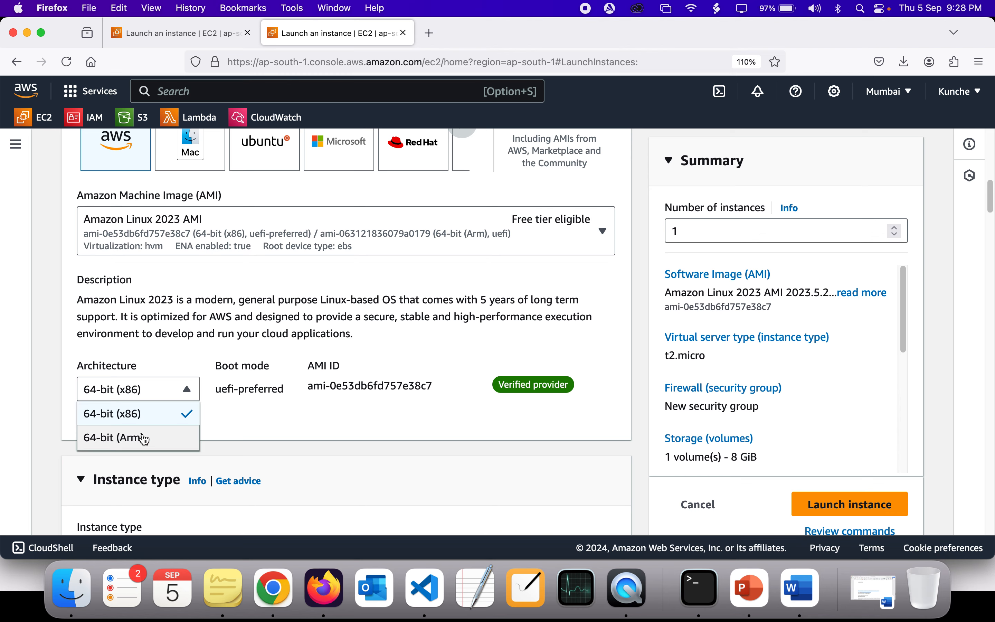
left_click(144, 389)
scroll(145, 389, "down", 20)
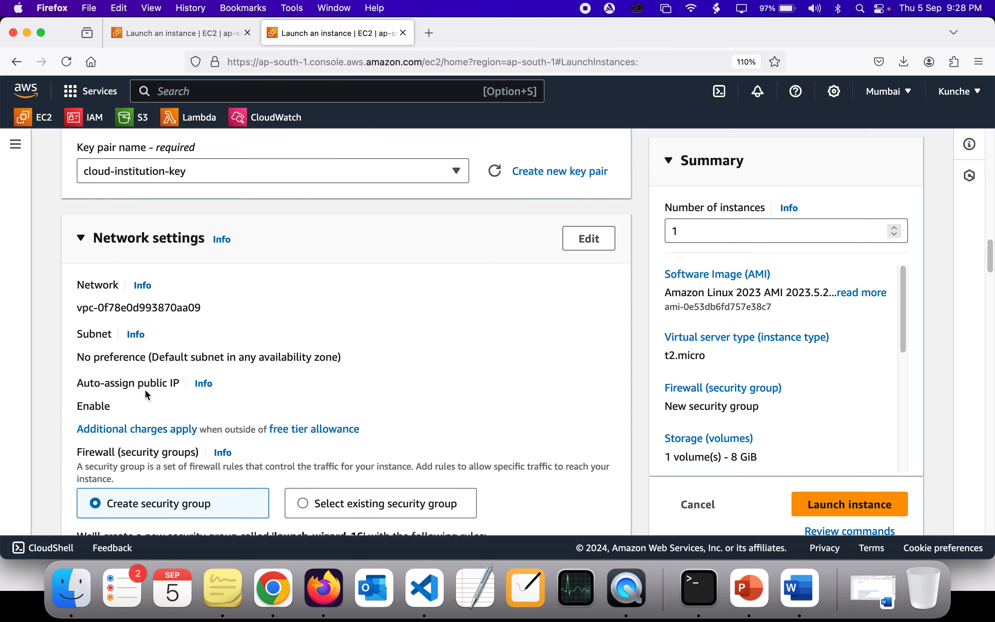
scroll(145, 389, "down", 20)
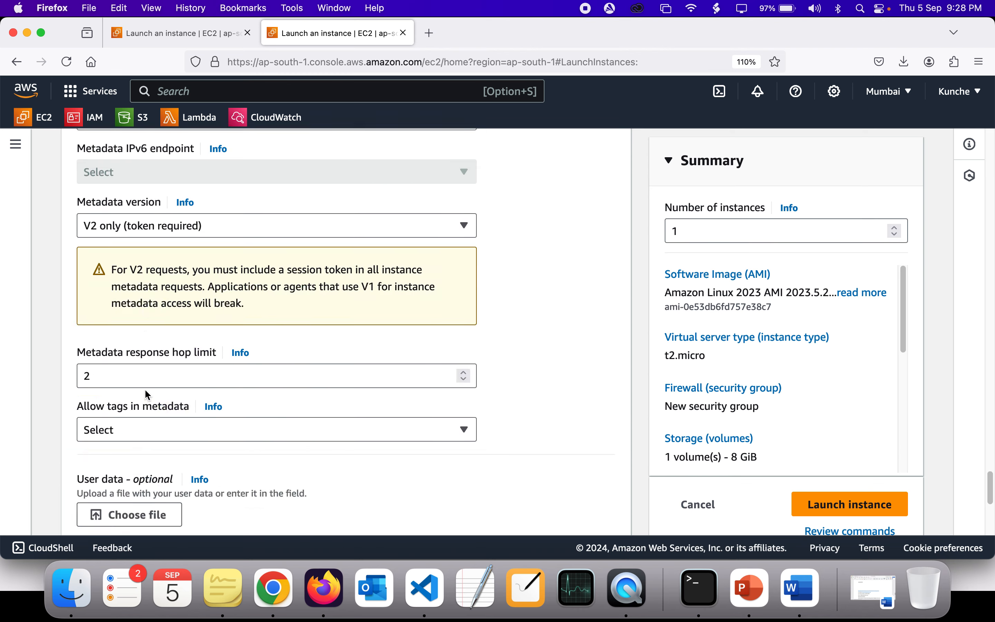
scroll(145, 388, "up", 2)
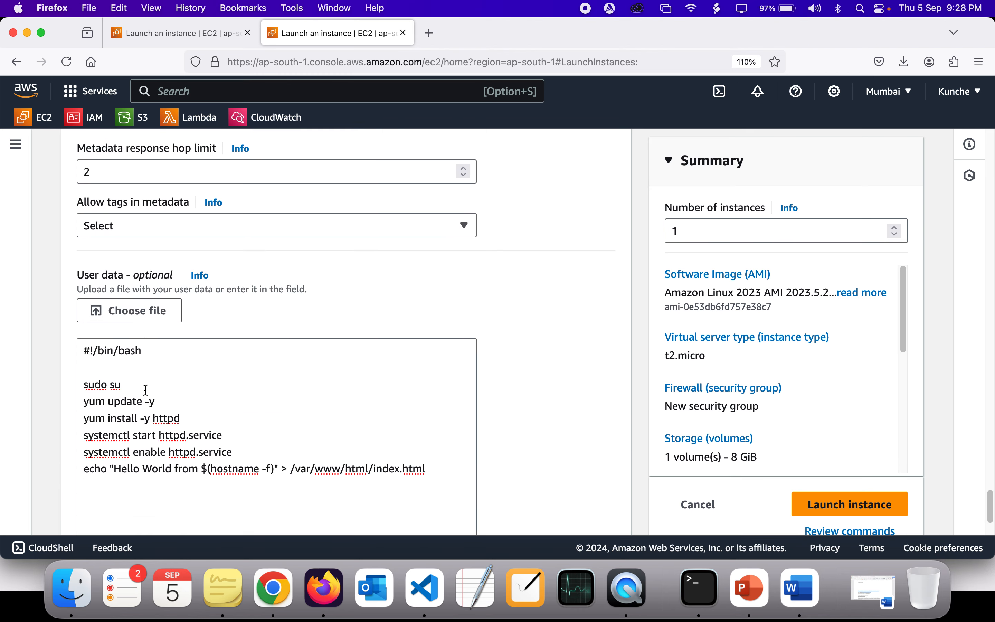
Step: Examine the httpd install line and the systemctl start and enable lines of the user data script
double_click(174, 423)
left_click(193, 424)
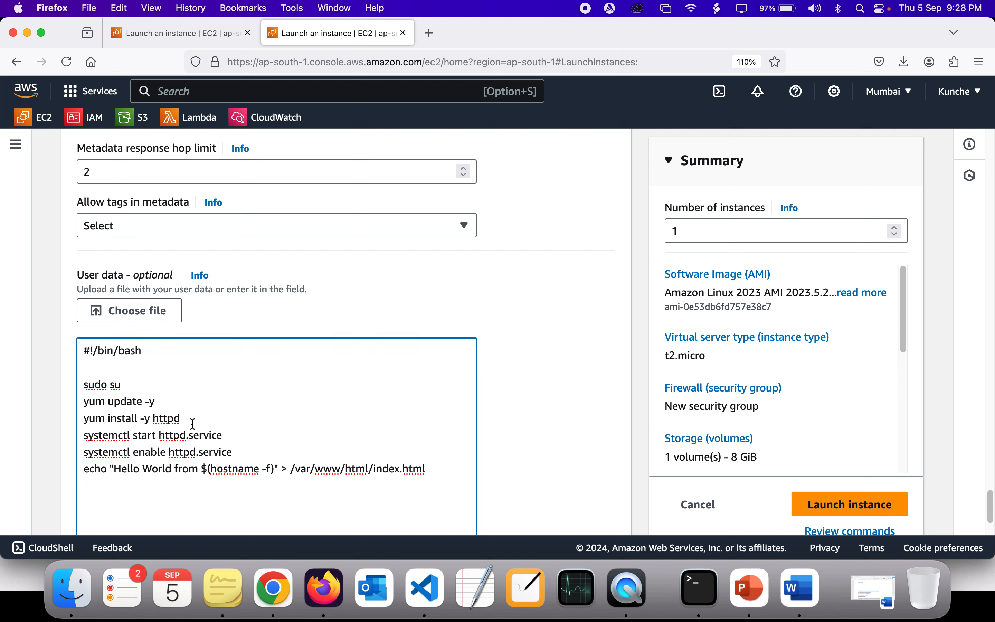
double_click(171, 421)
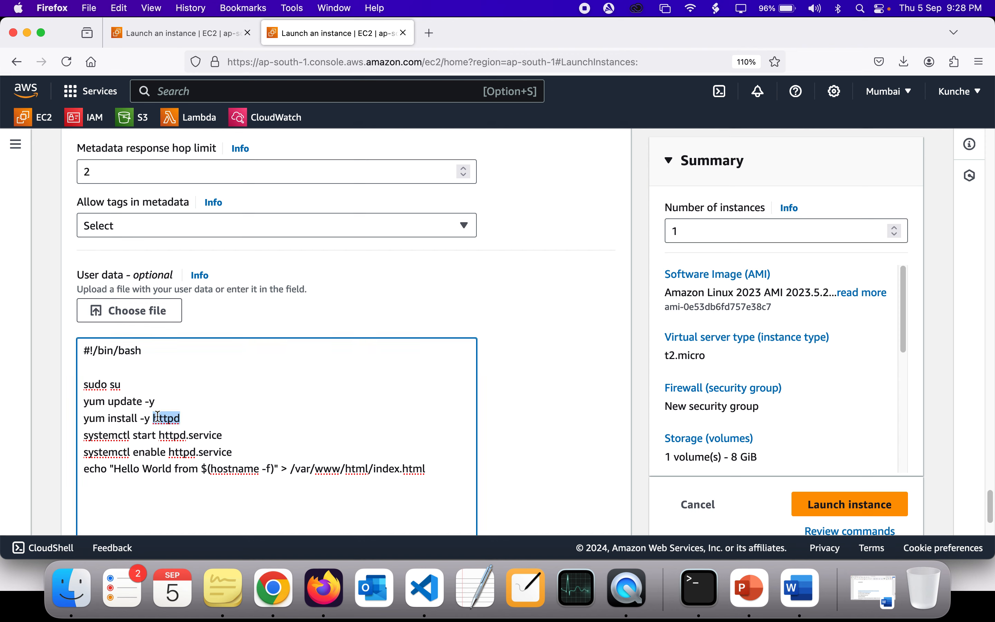
scroll(158, 415, "down", 1)
double_click(137, 382)
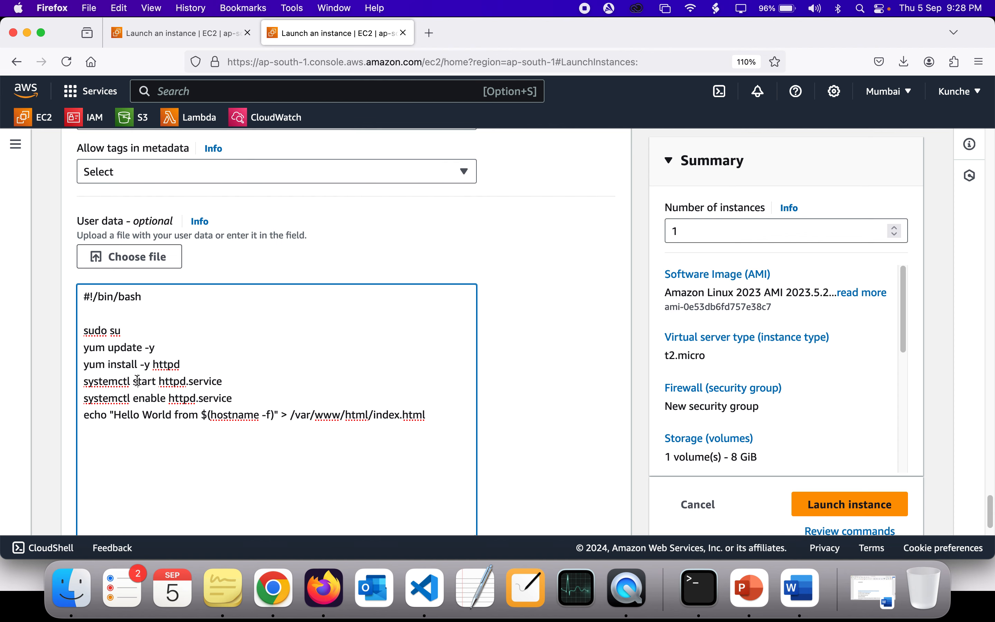
double_click(165, 382)
double_click(214, 382)
left_click(251, 377)
double_click(224, 398)
left_click(244, 399)
double_click(167, 384)
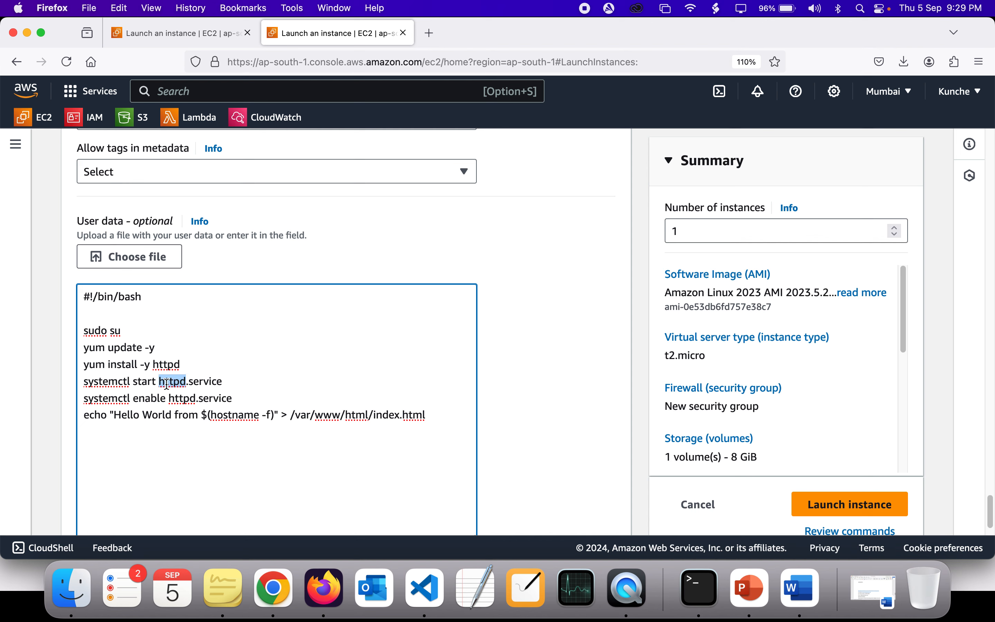
left_click(181, 397)
double_click(181, 397)
double_click(229, 383)
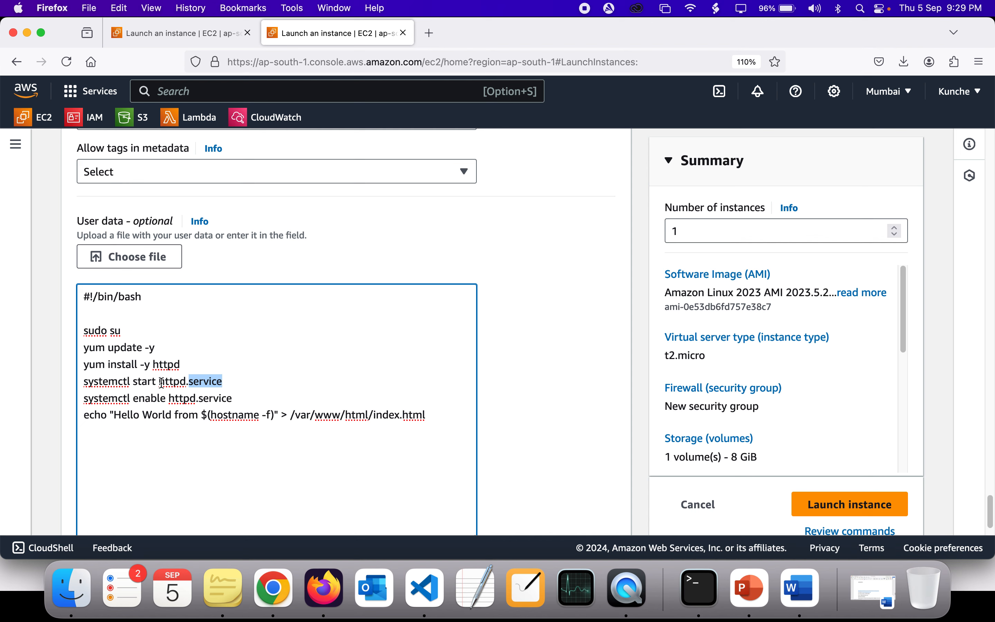
triple_click(100, 380)
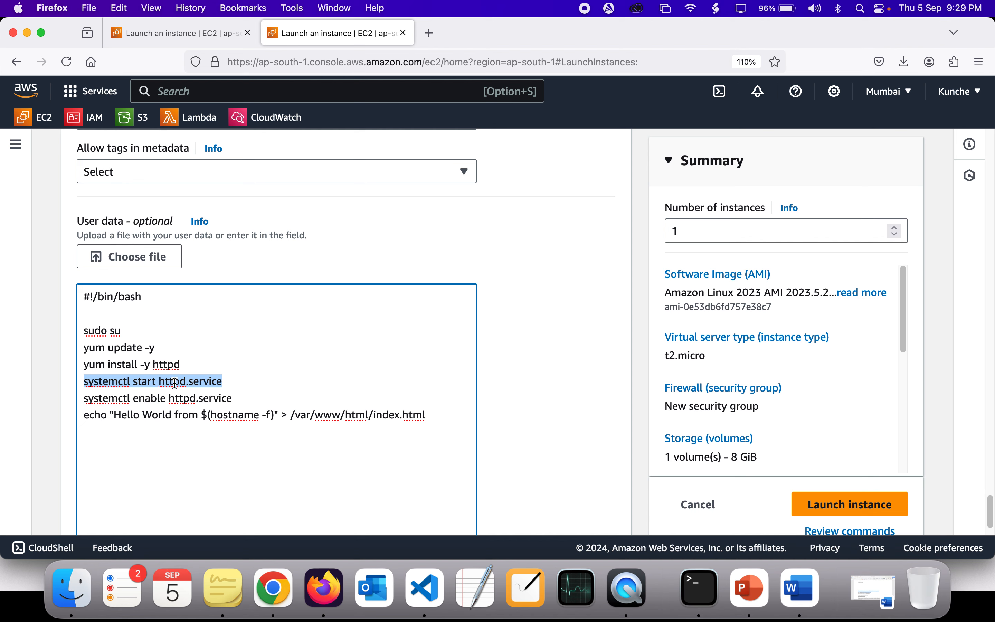
double_click(108, 398)
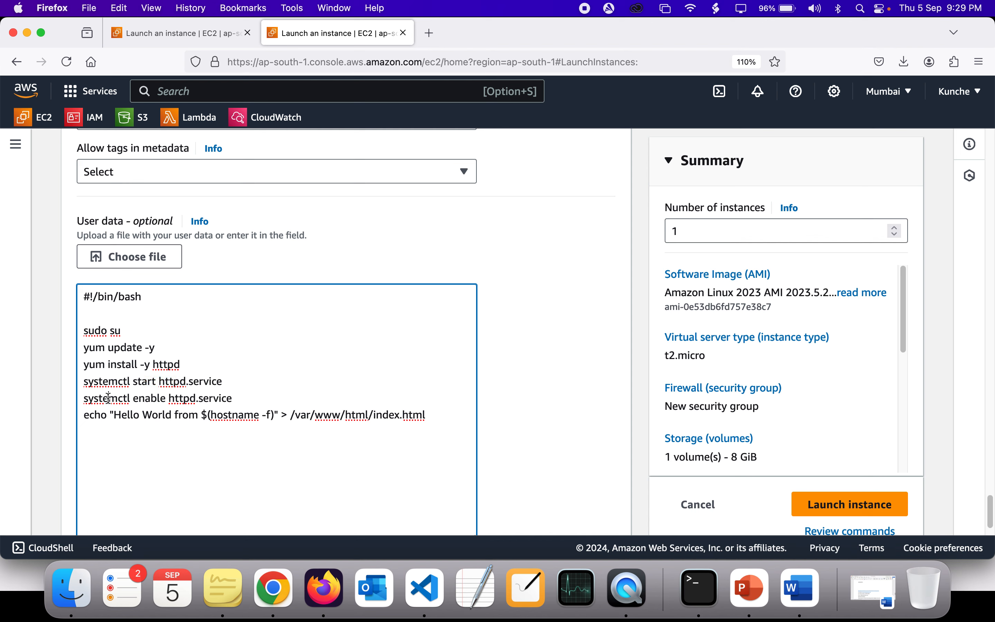
double_click(152, 414)
double_click(186, 399)
double_click(221, 399)
triple_click(220, 399)
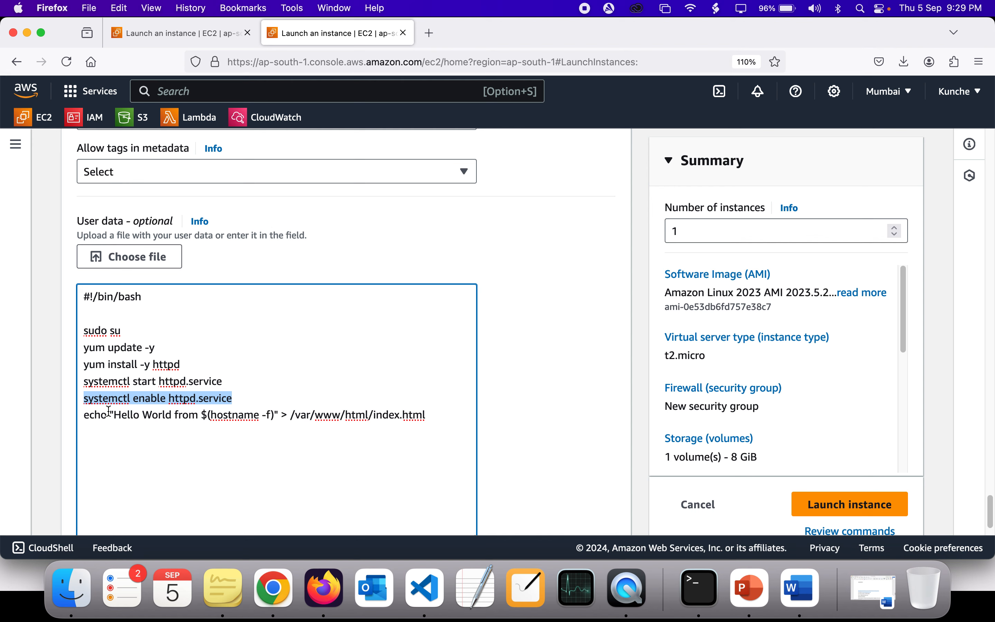
Step: Examine the echo line of the script, including its message text, hostname command and index.html target path
double_click(95, 416)
double_click(125, 416)
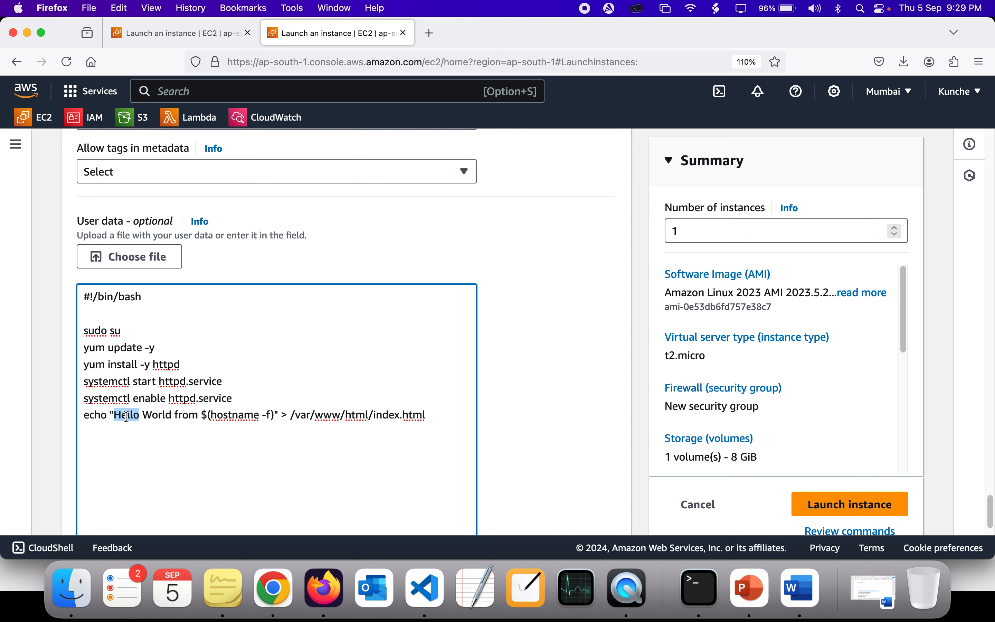
double_click(181, 412)
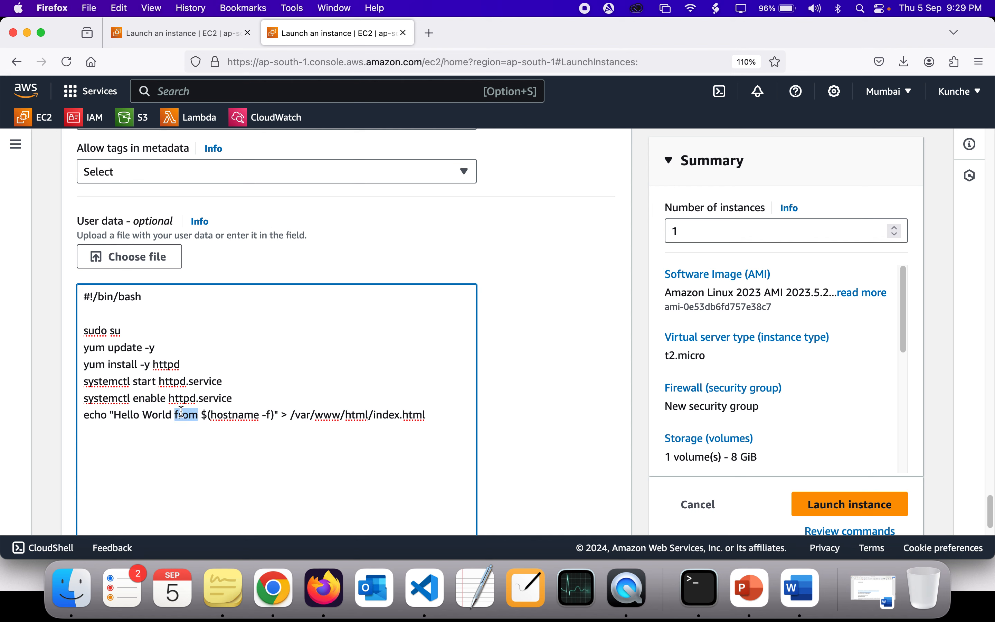
double_click(222, 415)
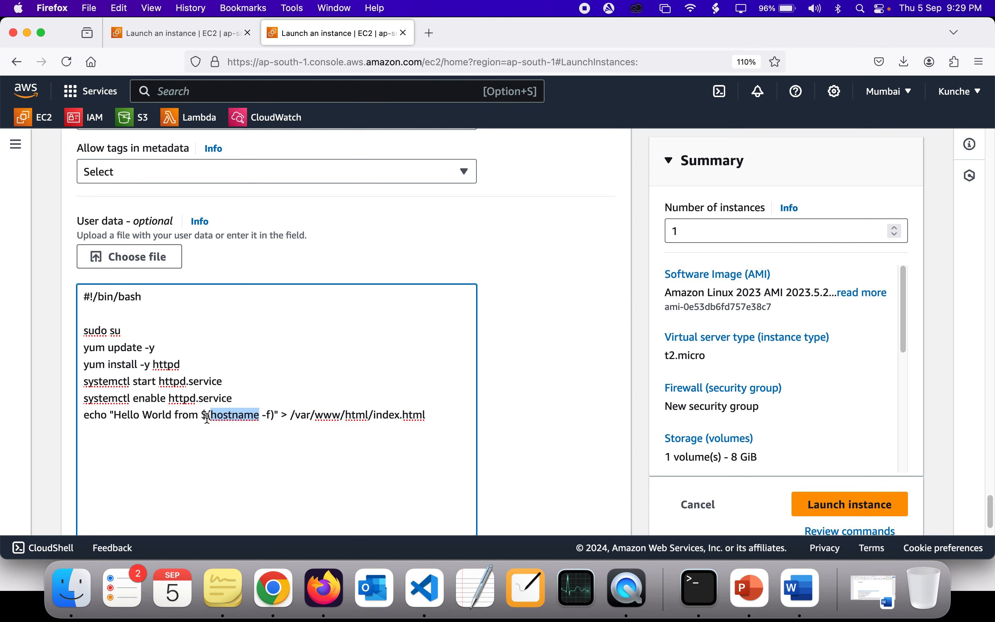
left_click_drag(201, 416, 276, 416)
left_click(324, 415)
double_click(352, 416)
double_click(394, 415)
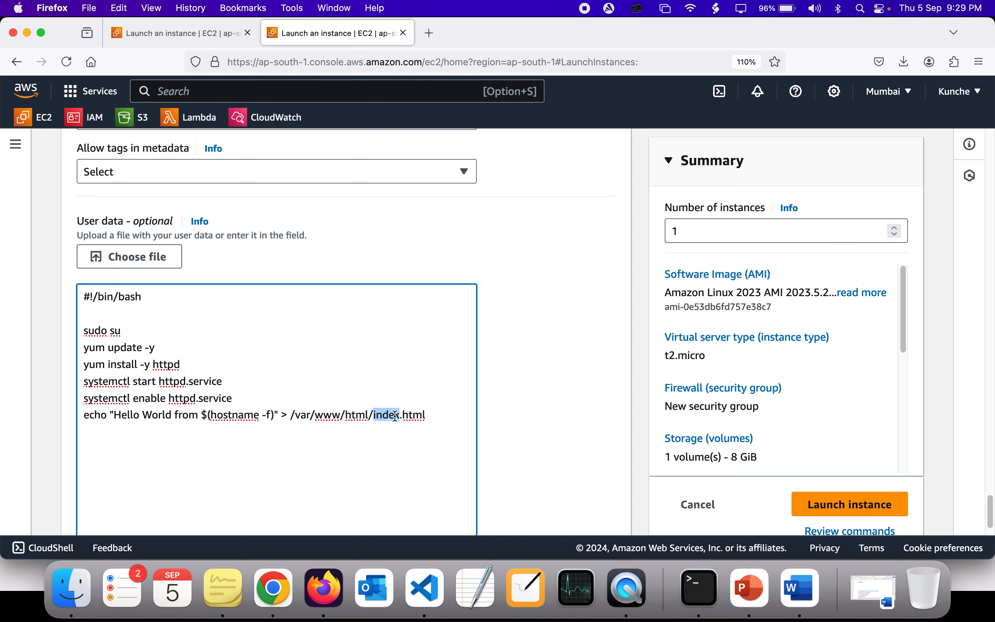
Step: Review the index.html file name and the quoted Hello World message in the user data script's echo line
left_click(417, 415)
double_click(393, 414)
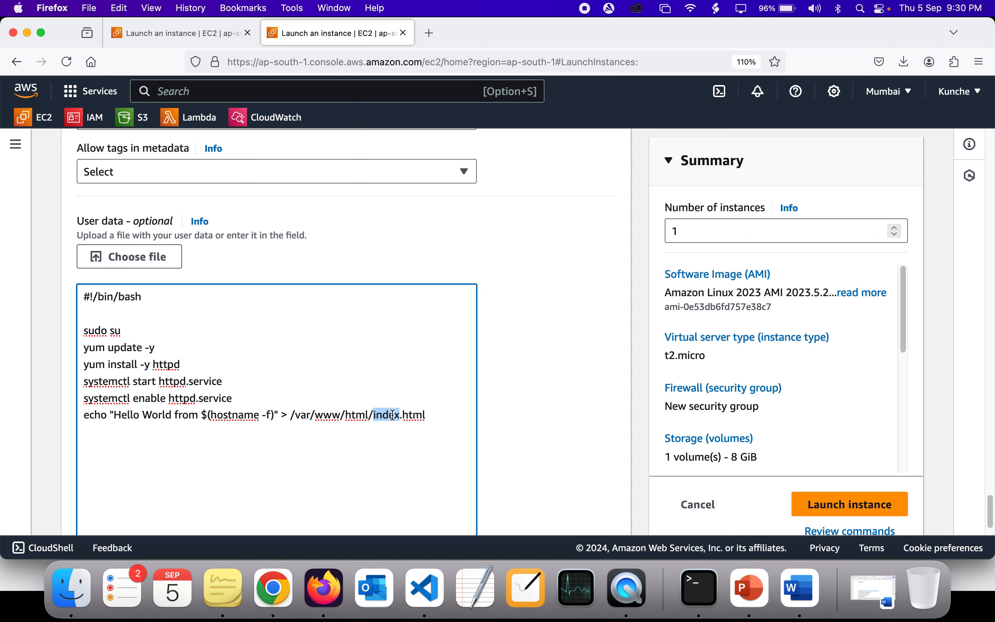
left_click(435, 416)
scroll(437, 417, "down", 1)
scroll(437, 417, "down", 1)
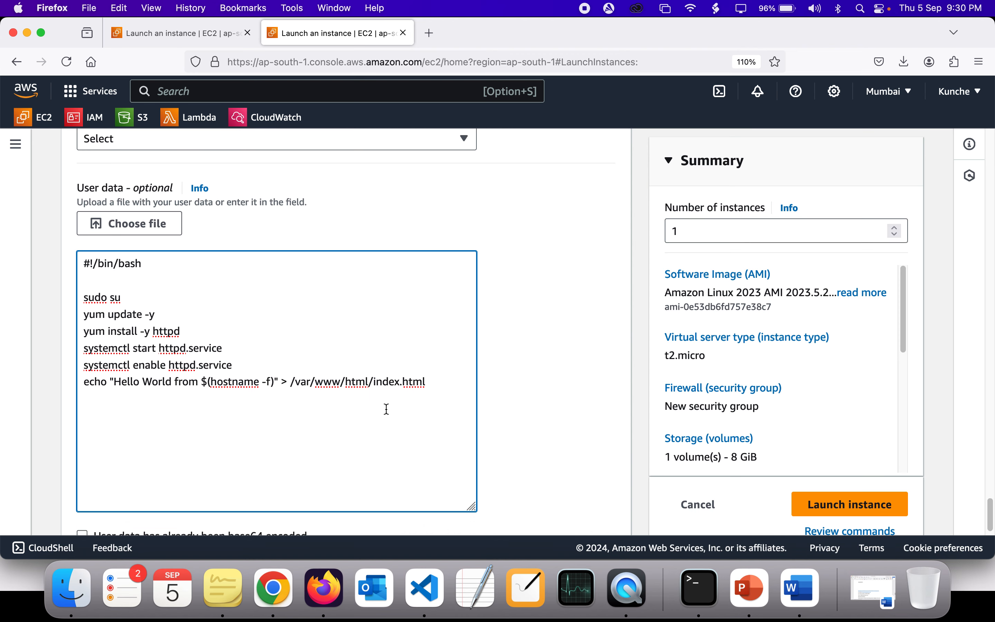
left_click_drag(121, 381, 272, 382)
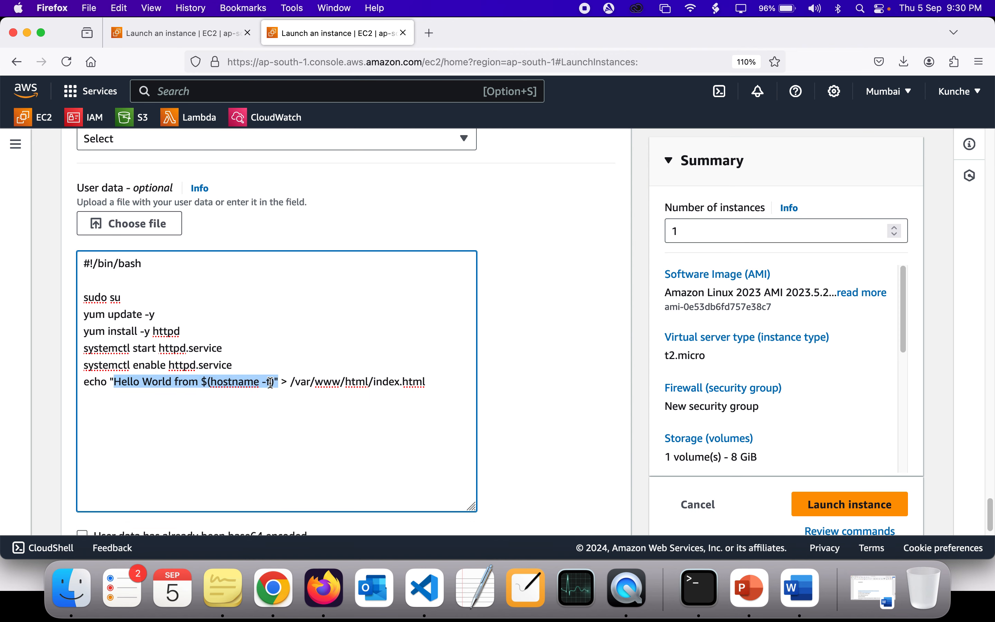
left_click(272, 382)
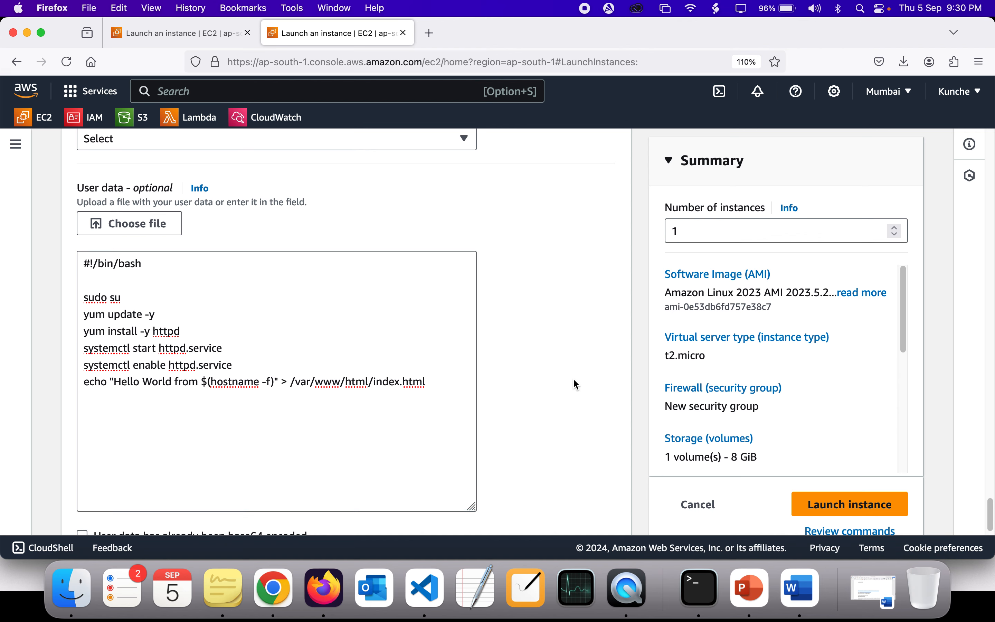
Step: Launch the EC2 instance with the completed user data script
scroll(574, 382, "down", 2)
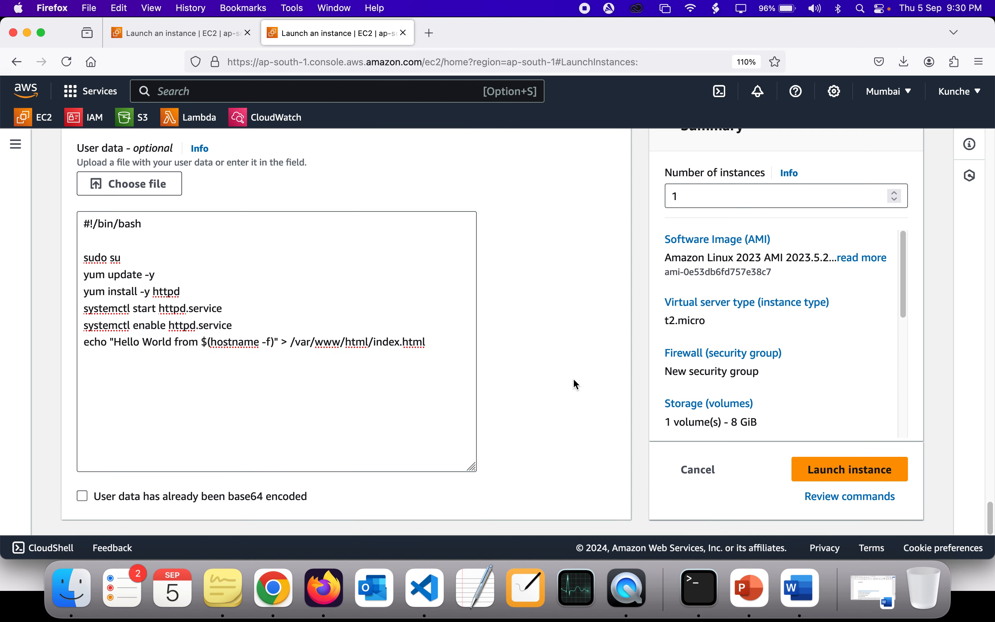
left_click(831, 476)
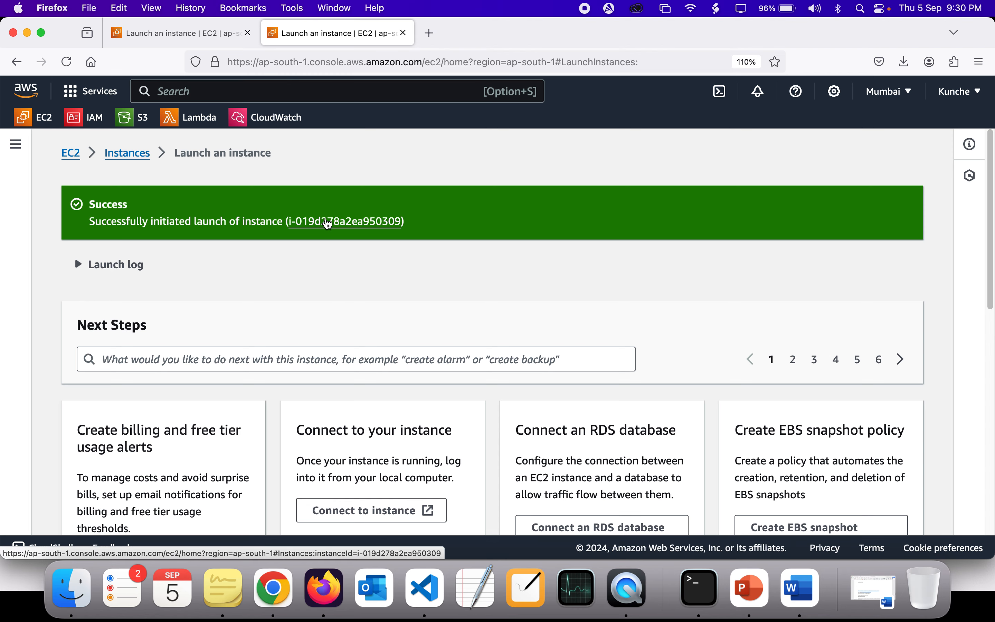
Step: Switch to Visual Studio Code and reread the original script's httpd service lines and echo line with its index.html target
left_click(425, 588)
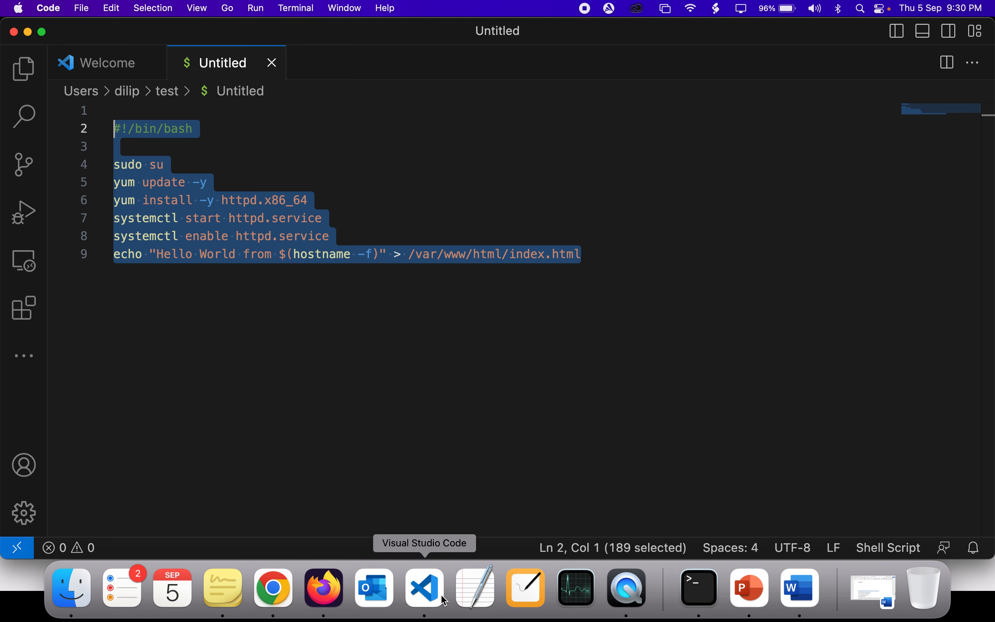
triple_click(175, 179)
left_click(260, 220)
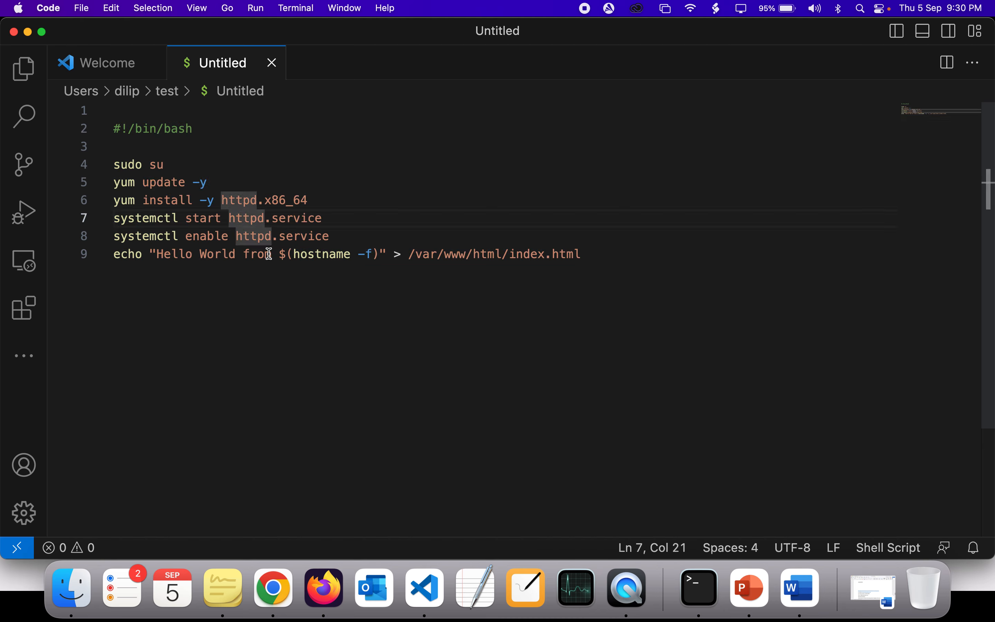
left_click_drag(117, 255, 410, 256)
left_click(598, 259)
left_click(408, 255)
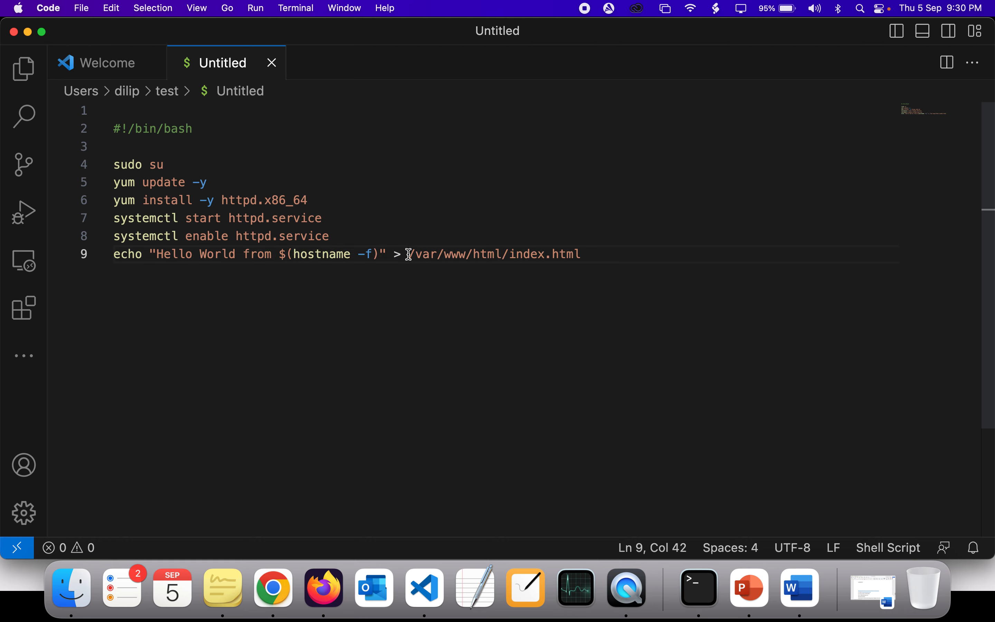
left_click(441, 291)
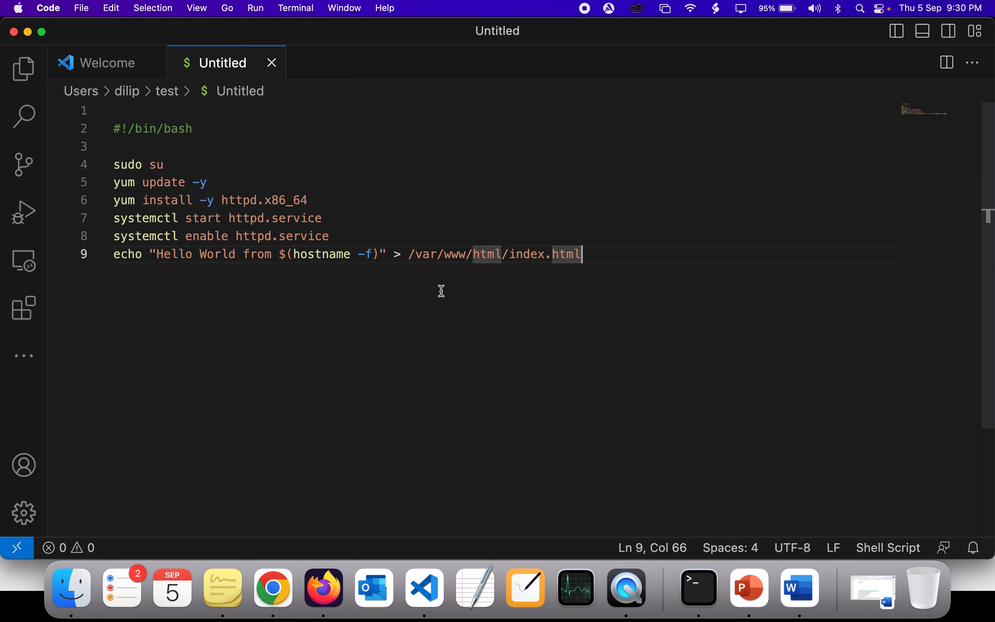
Step: Switch back to Firefox and show the enlarged details of the newly launched cloud-institution-user-data instance
key("super+Tab")
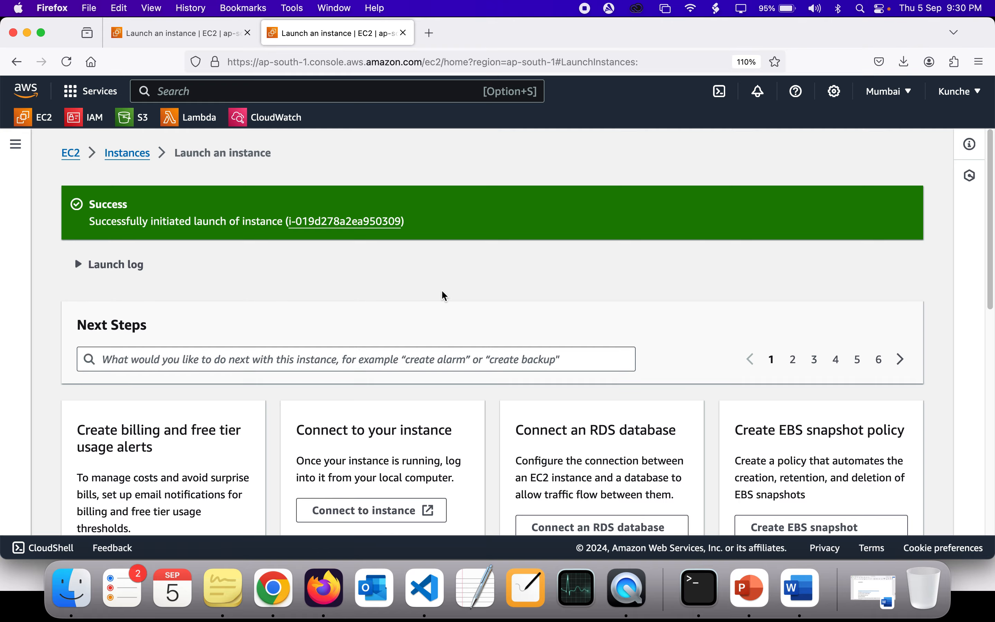
left_click(340, 222)
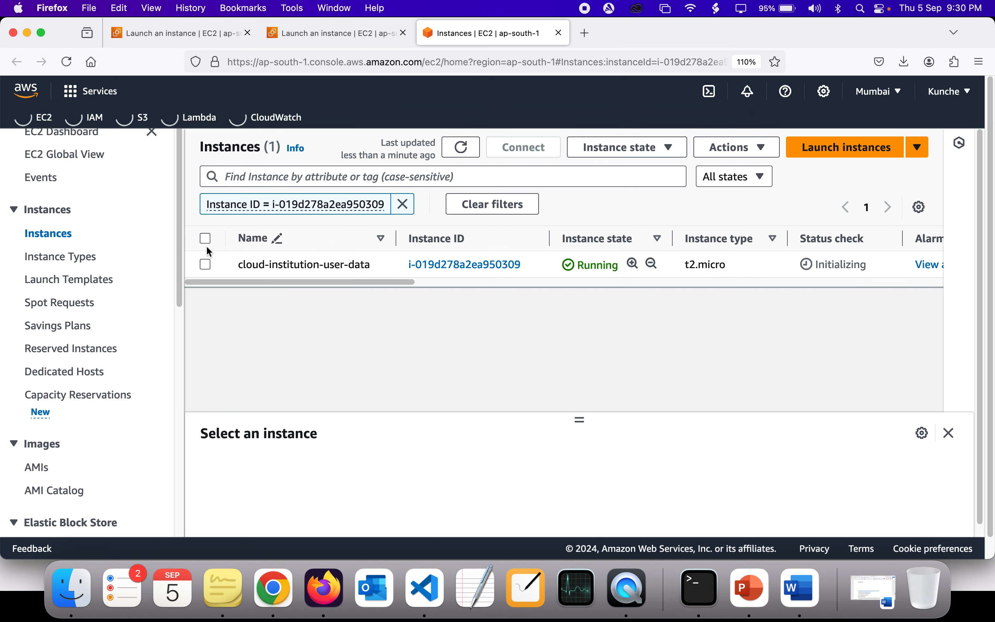
left_click(206, 266)
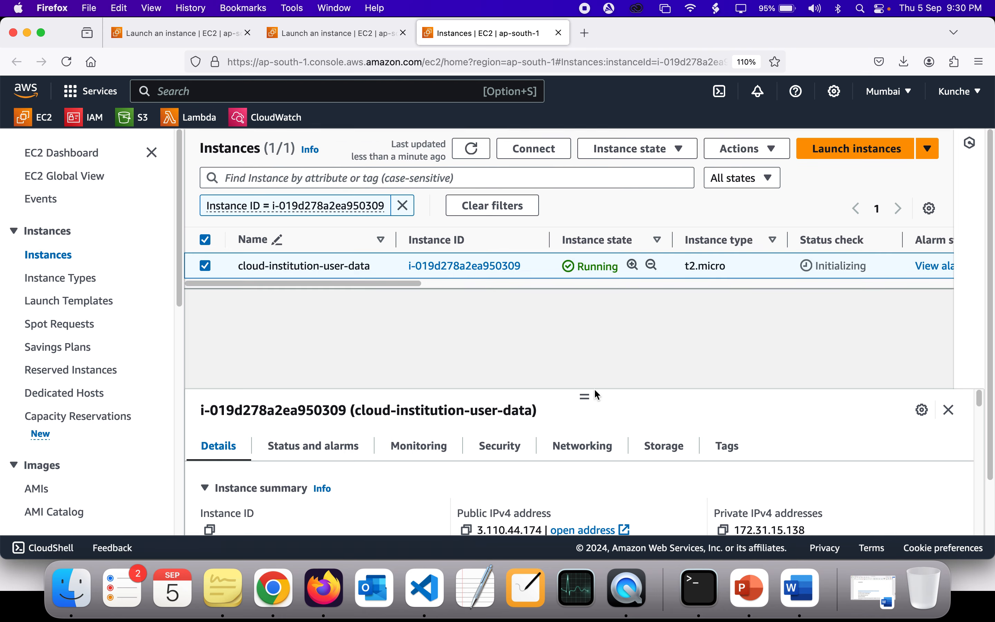
left_click_drag(586, 399, 576, 329)
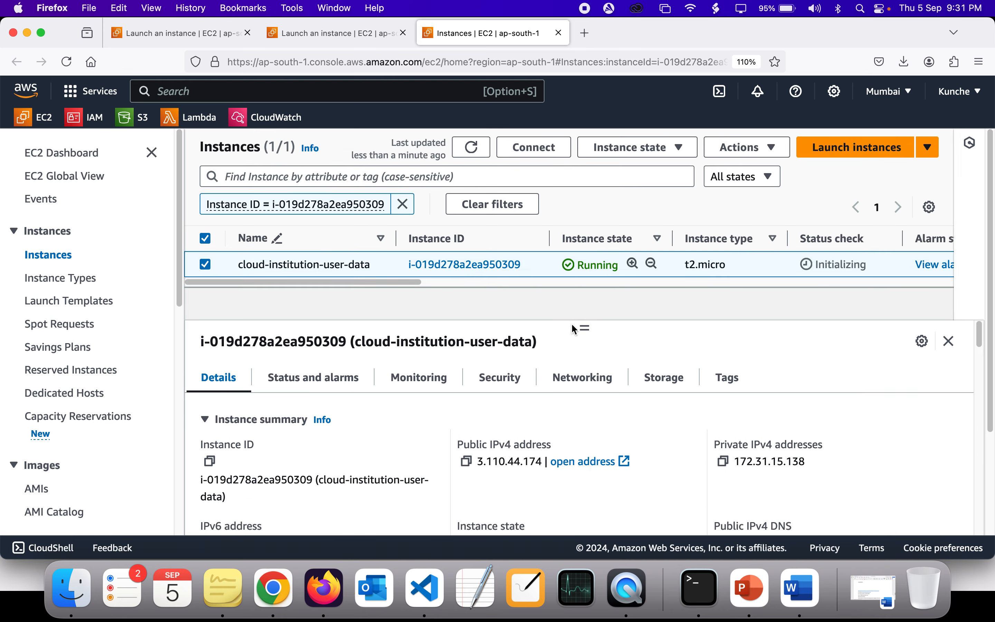
Step: Copy the instance's public IPv4 address and try to load it in a new browser tab
left_click(465, 467)
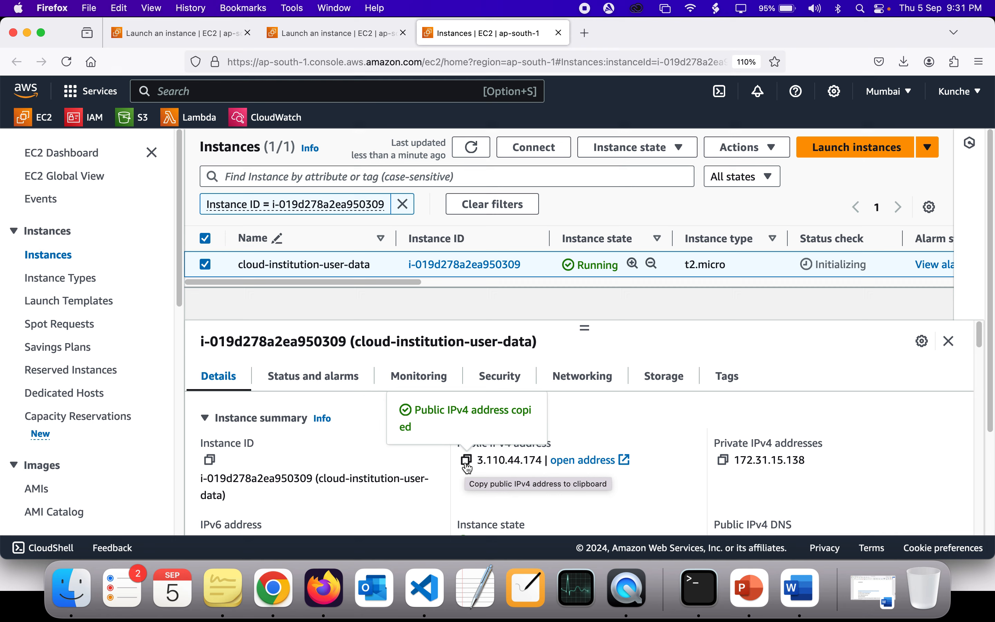
scroll(353, 430, "down", 2)
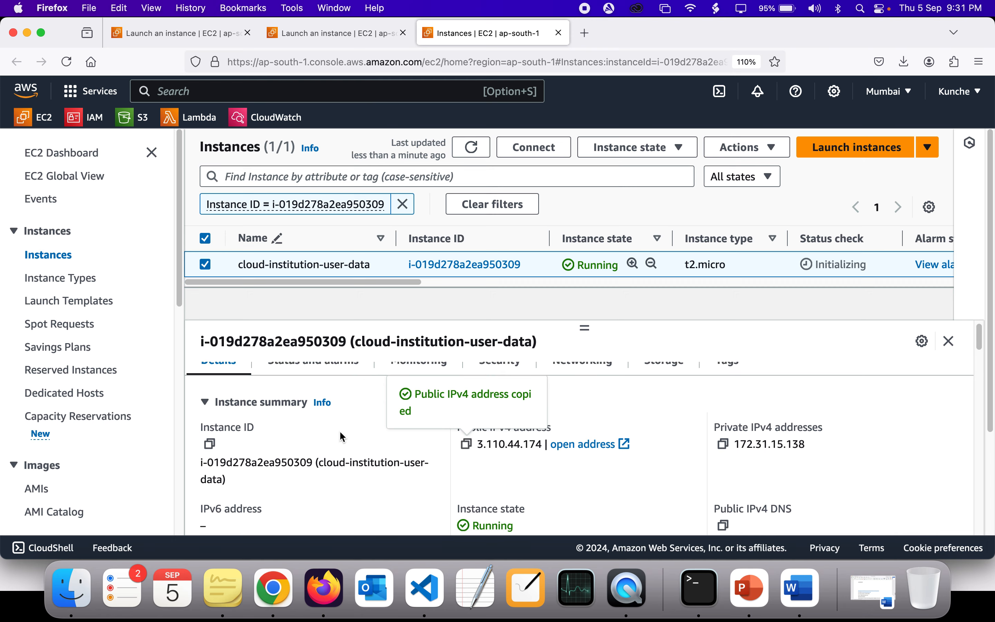
scroll(342, 437, "up", 1)
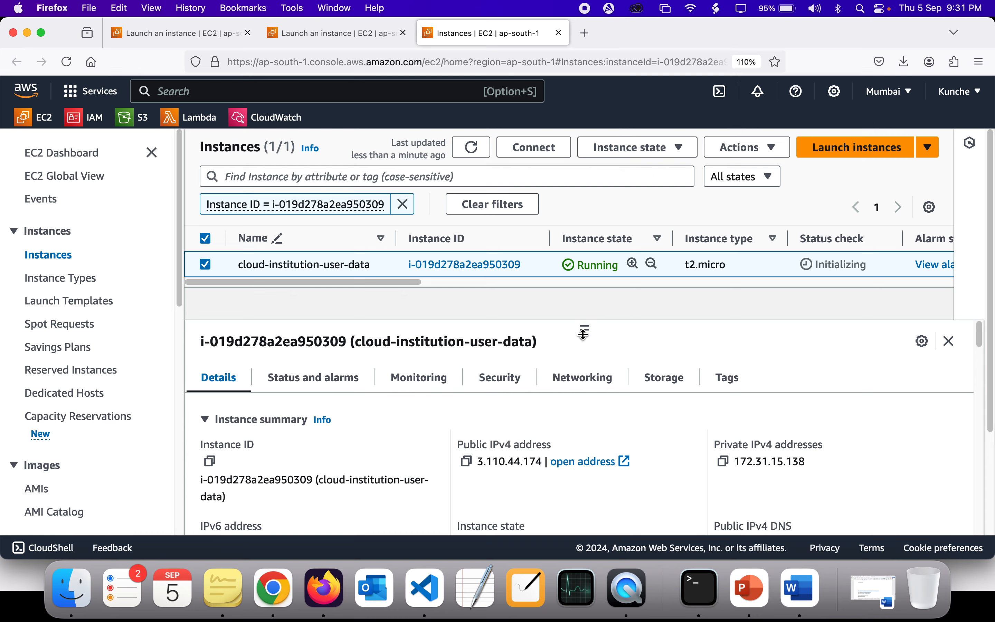
left_click(465, 467)
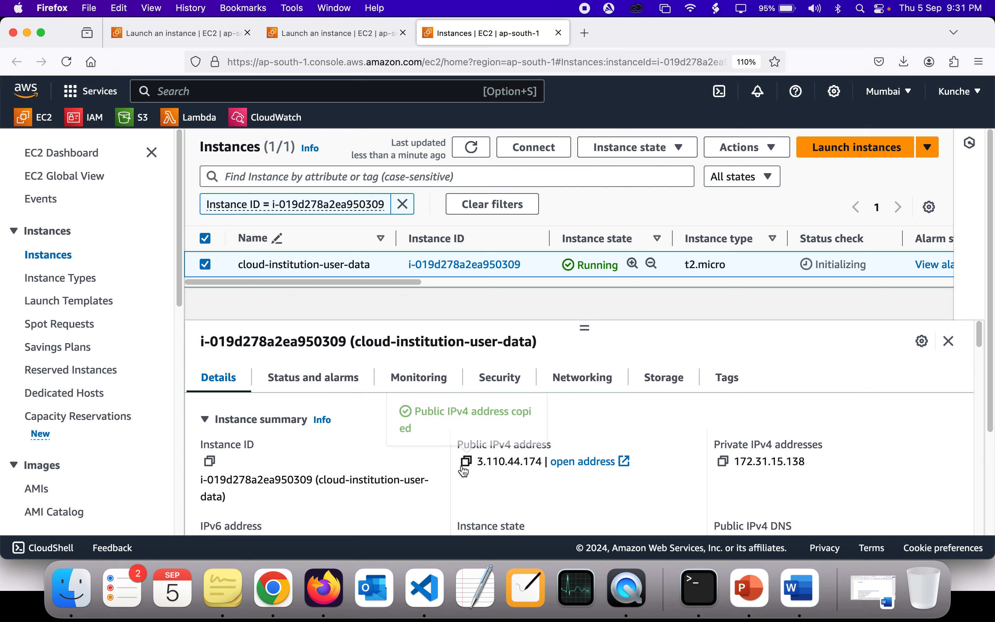
left_click(584, 32)
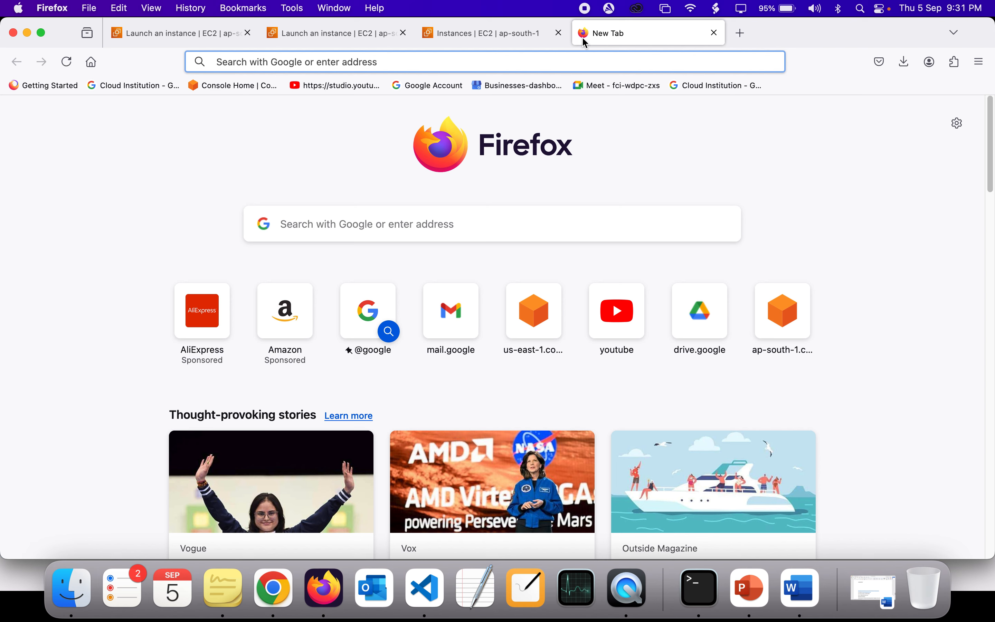
key("super+v")
key("Return")
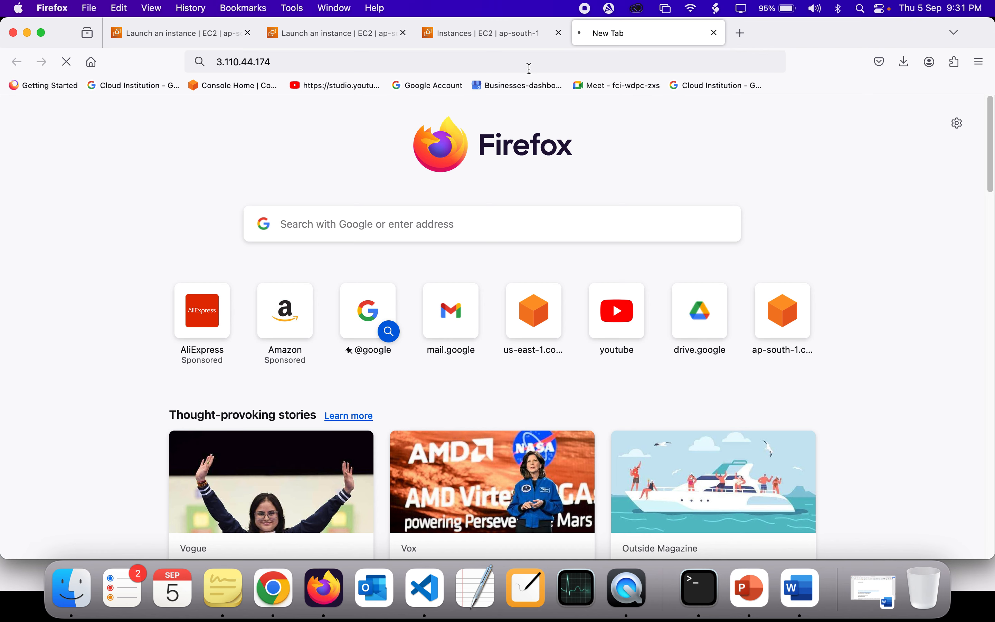
left_click(402, 63)
Step: Open the instance's launch-wizard-16 security group and start editing its inbound rules
left_click(457, 43)
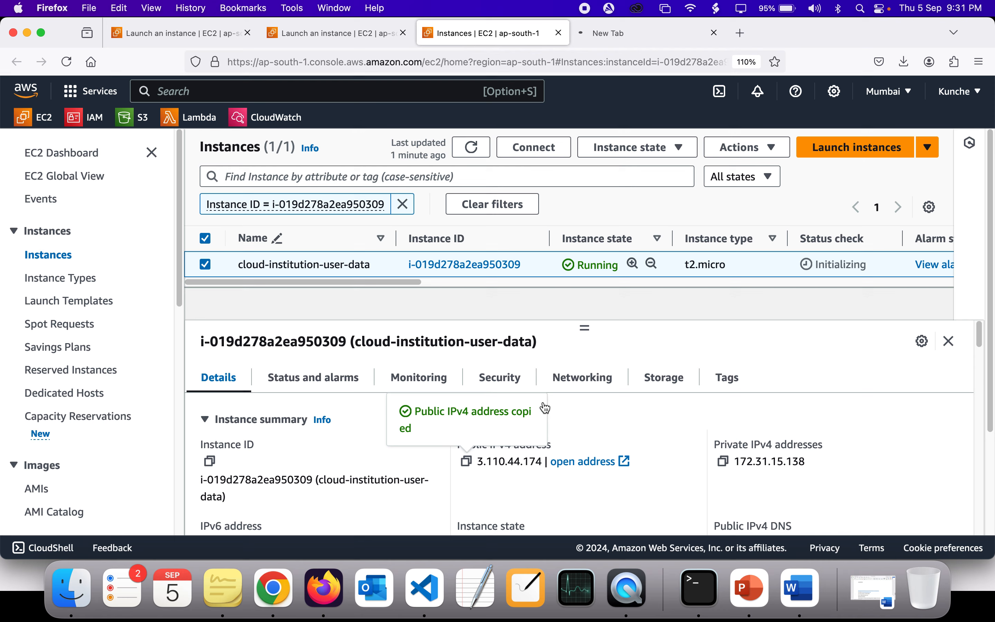
left_click(502, 375)
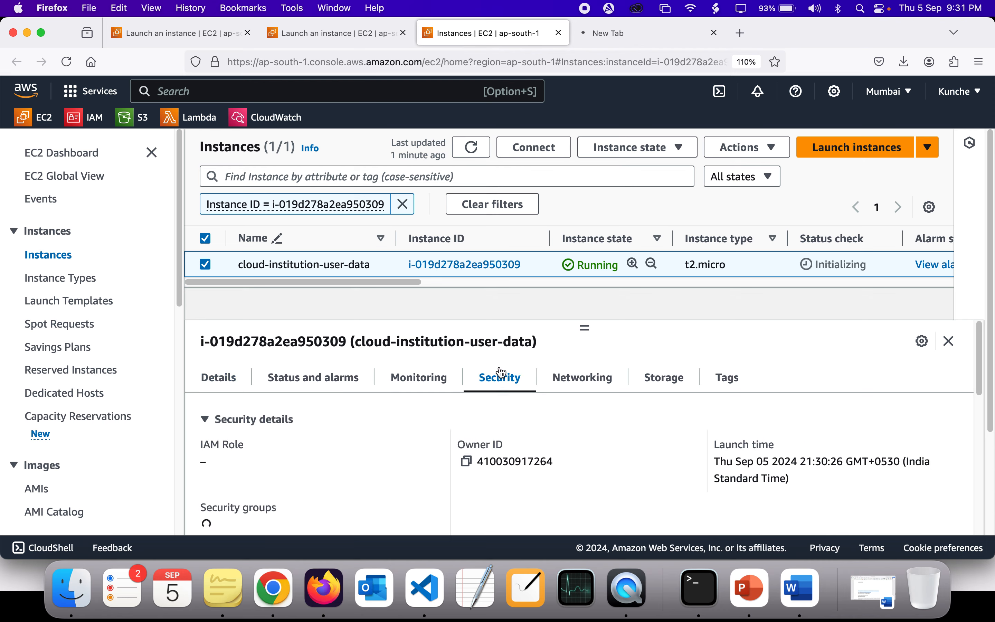
scroll(430, 476, "down", 3)
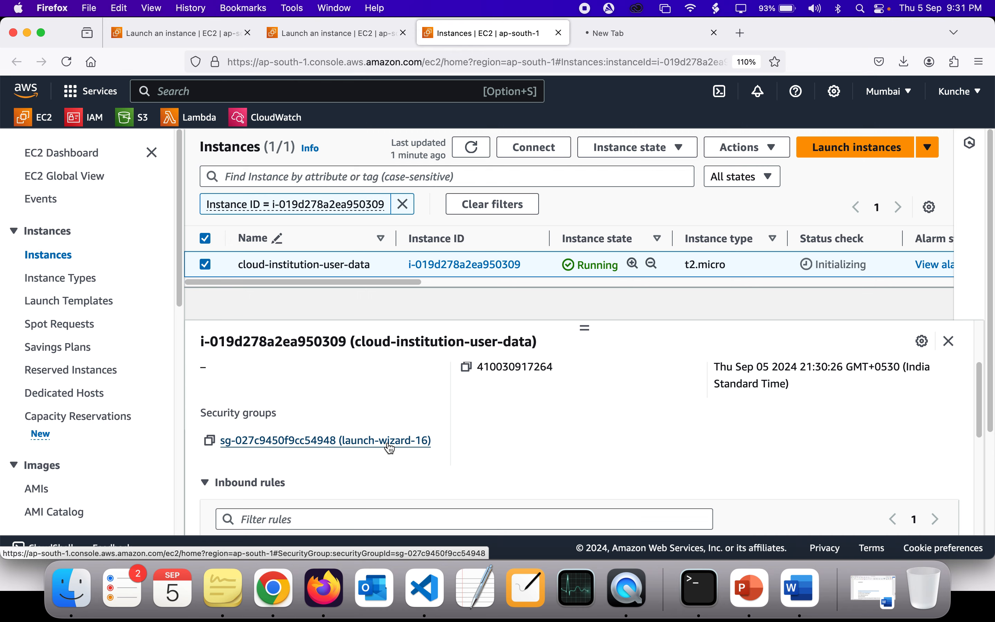
left_click(390, 447)
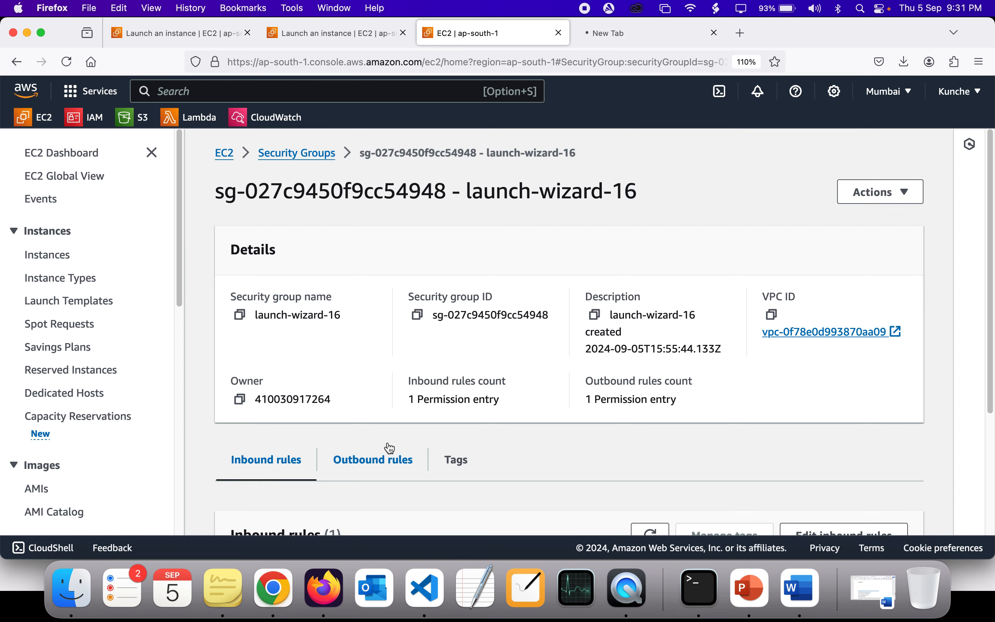
scroll(390, 446, "down", 4)
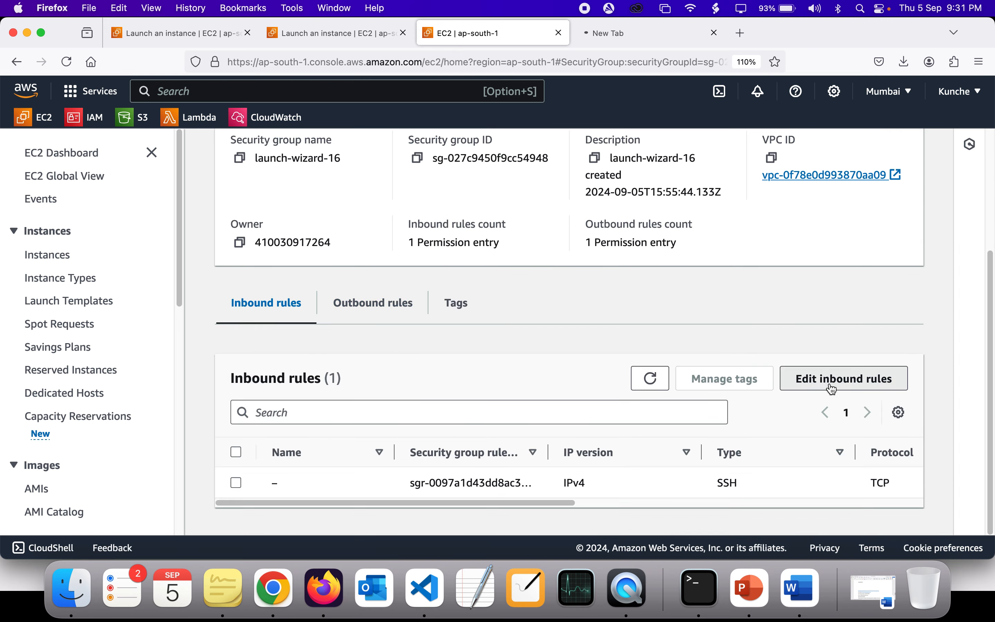
left_click(833, 389)
Step: Add an inbound HTTP rule with source 0.0.0.0/0 to the security group and save the rules
left_click(109, 439)
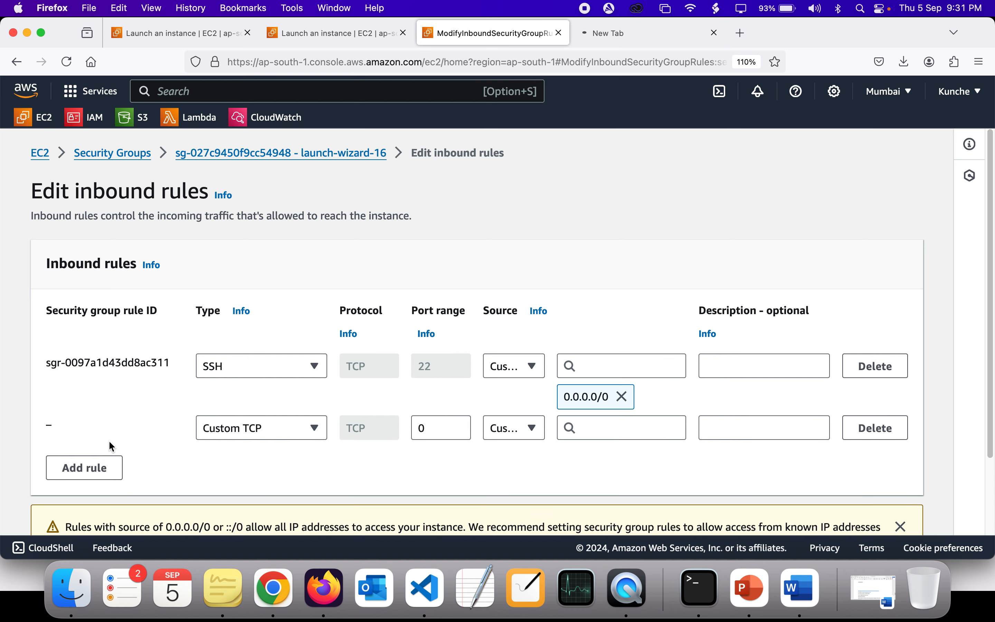
left_click(219, 437)
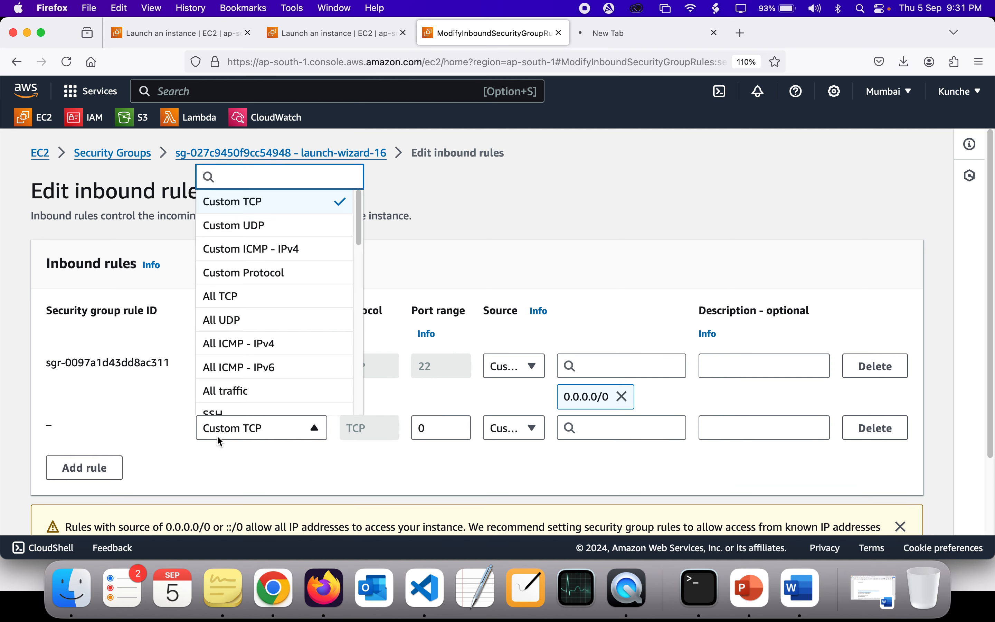
type("htt")
left_click(290, 329)
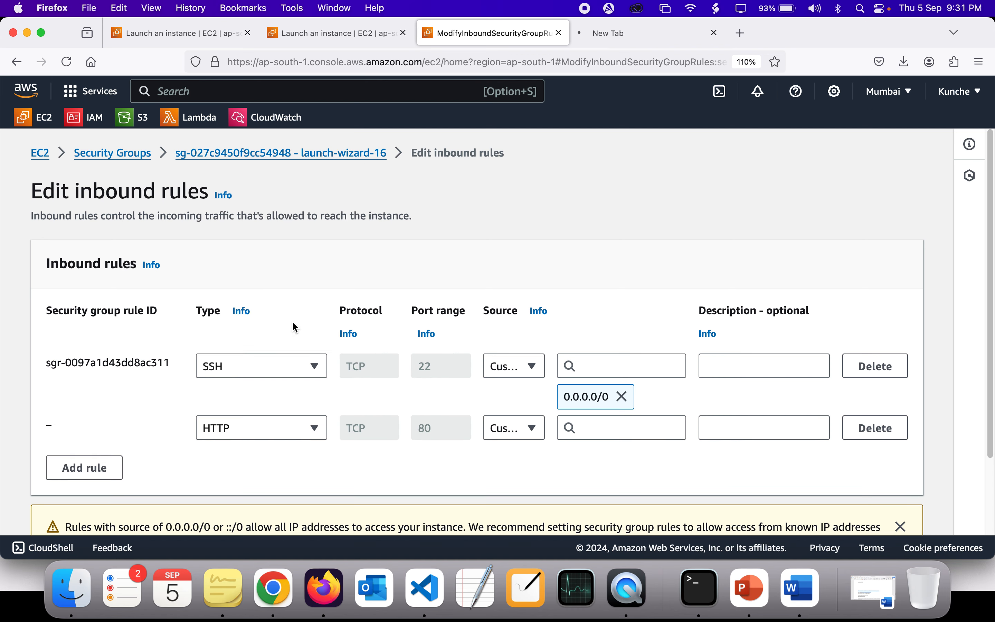
left_click(584, 431)
left_click(628, 208)
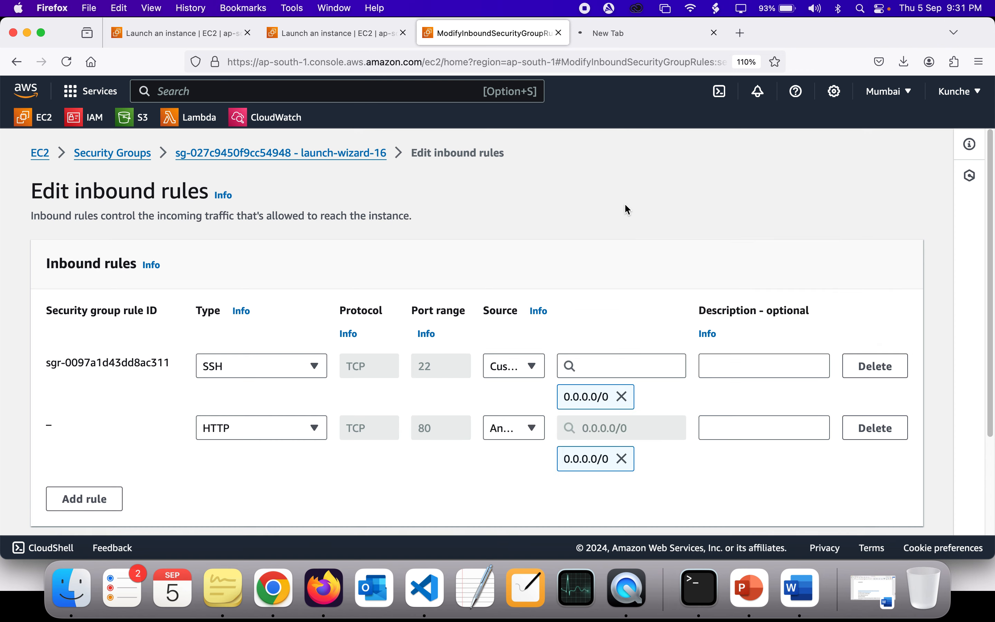
scroll(699, 350, "down", 3)
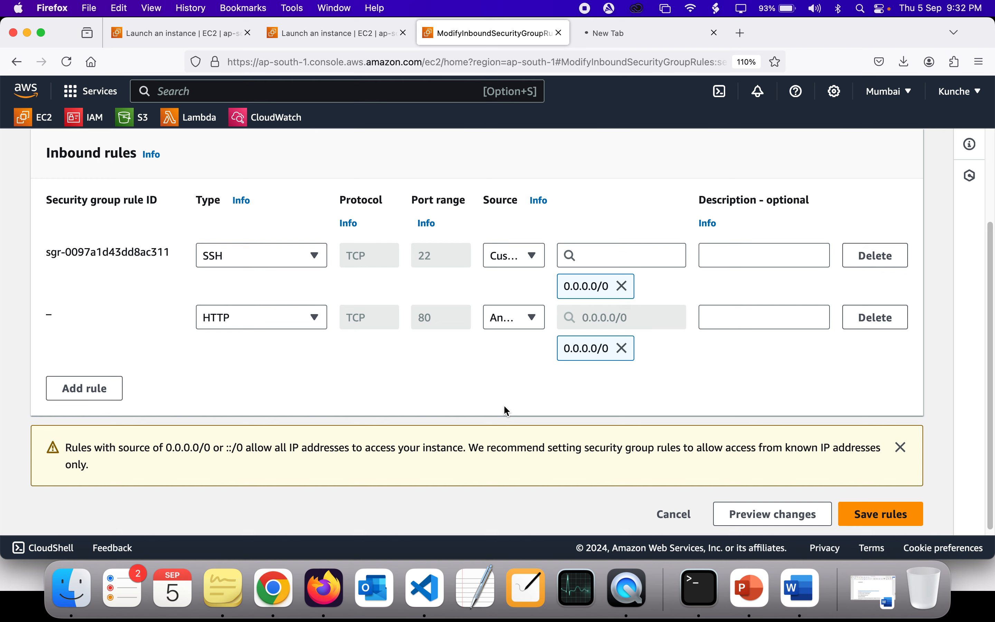
left_click(864, 520)
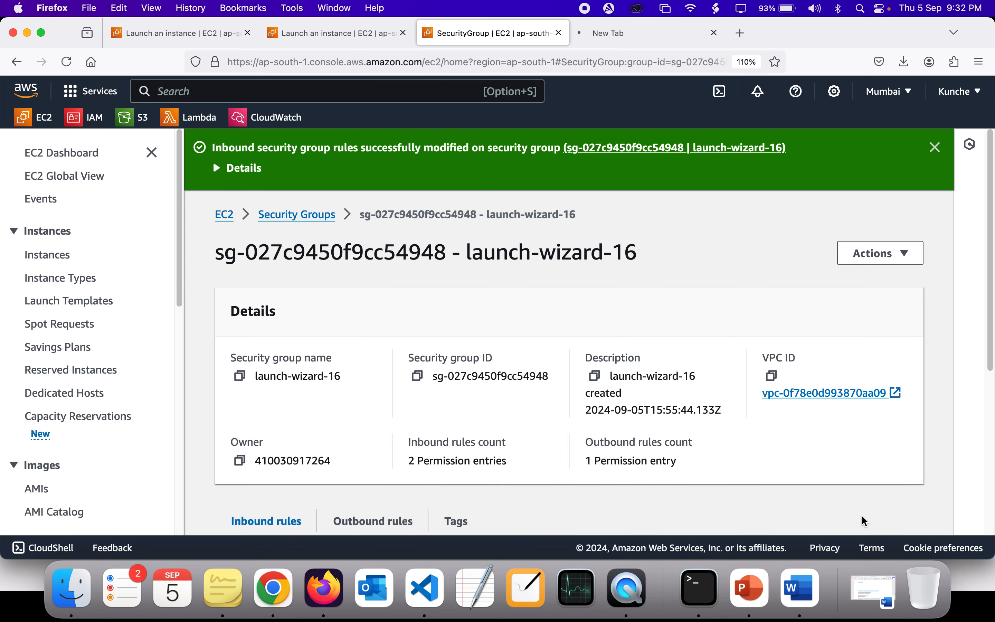
Step: Reload the instance's web page at 3.110.44.174 in the open browser tab
left_click(670, 38)
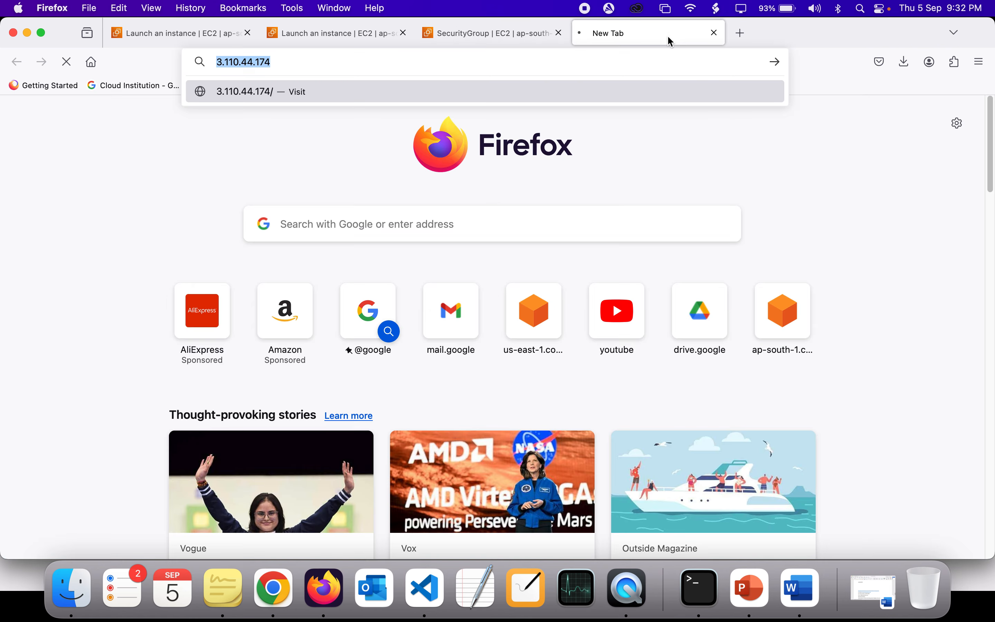
key("Return")
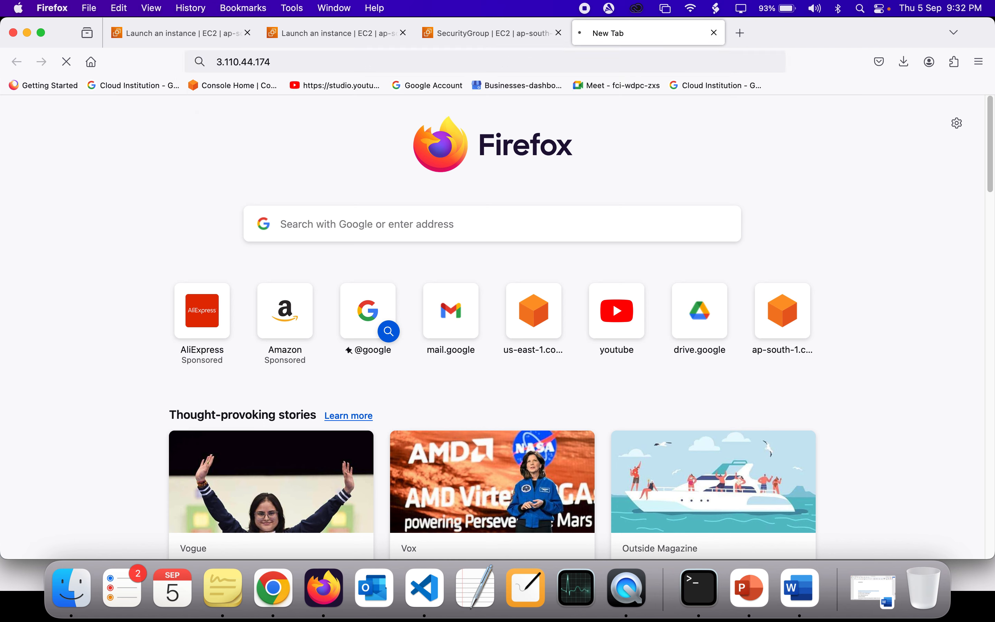
left_click(644, 61)
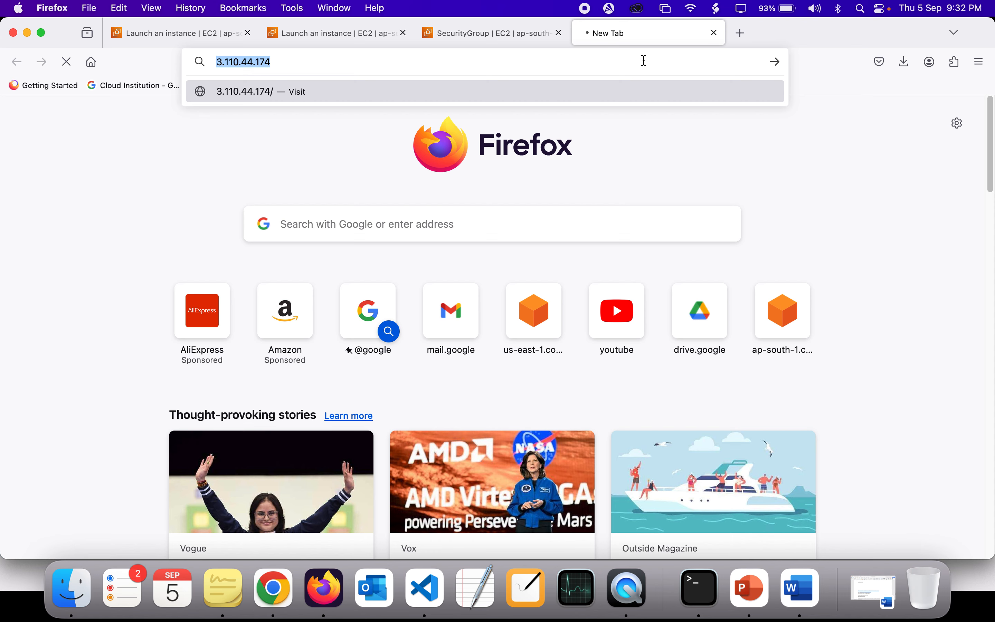
triple_click(644, 61)
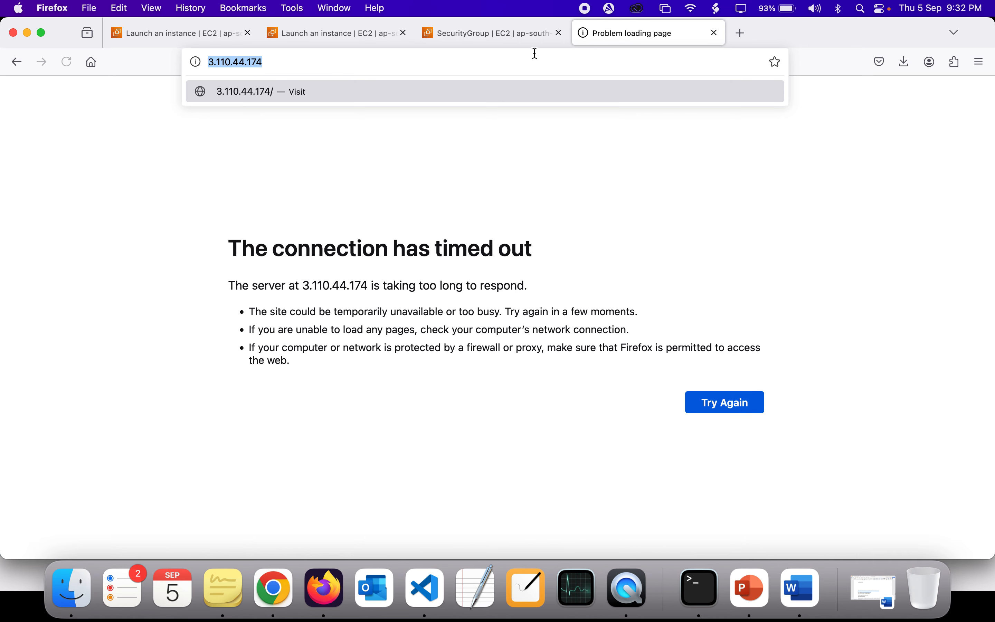
left_click(525, 61)
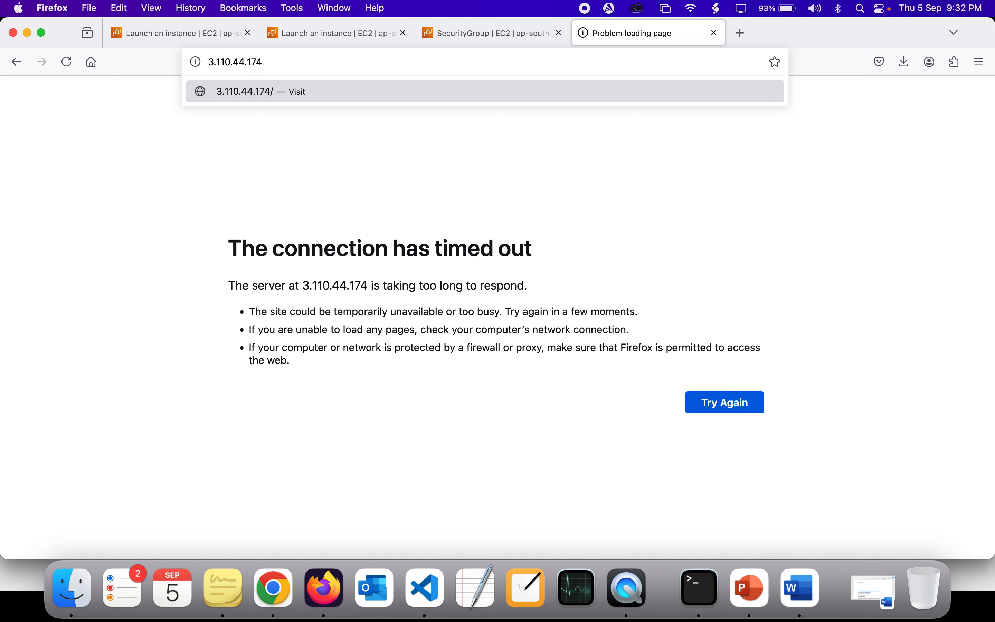
key("Return")
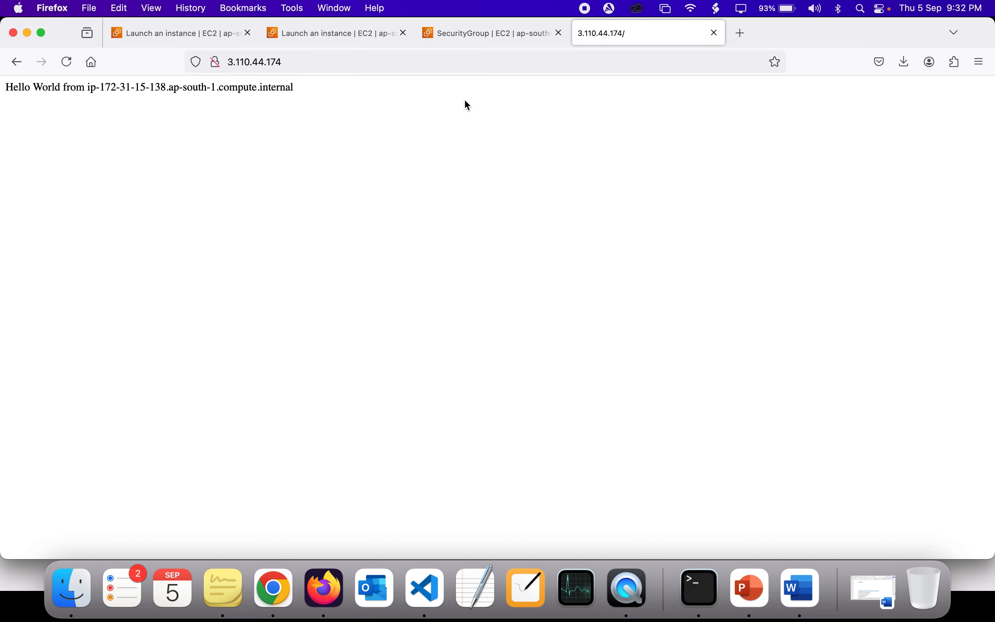
Step: Enlarge the Hello World page to 200% and highlight the hostname in its text
key("super+plus")
key("super+plus")
key("super+plus")
key("super+plus")
key("super+plus")
key("super+plus")
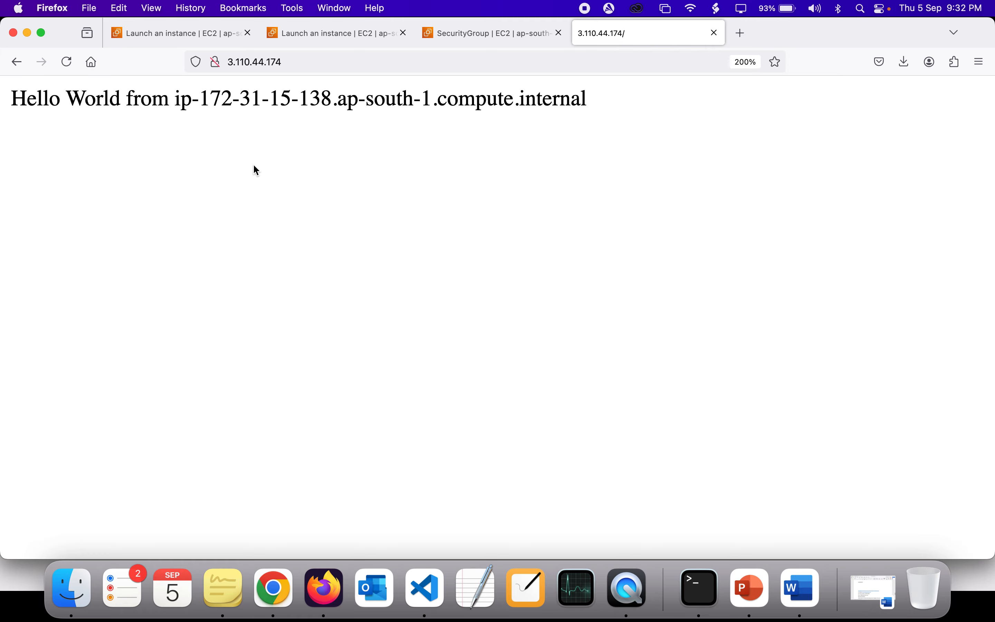
double_click(34, 100)
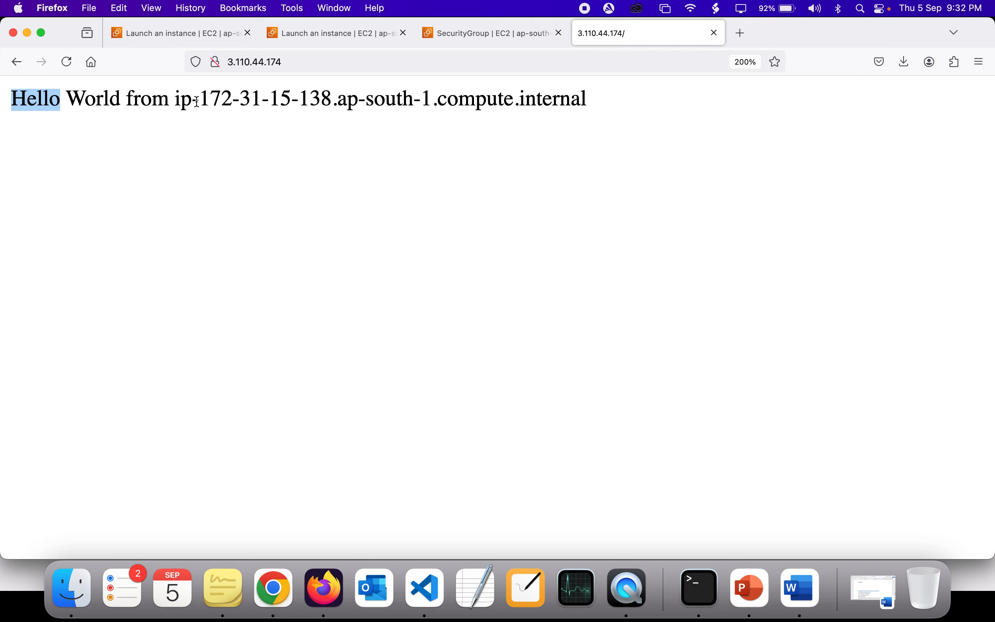
left_click(185, 99)
left_click_drag(185, 99, 450, 90)
double_click(517, 91)
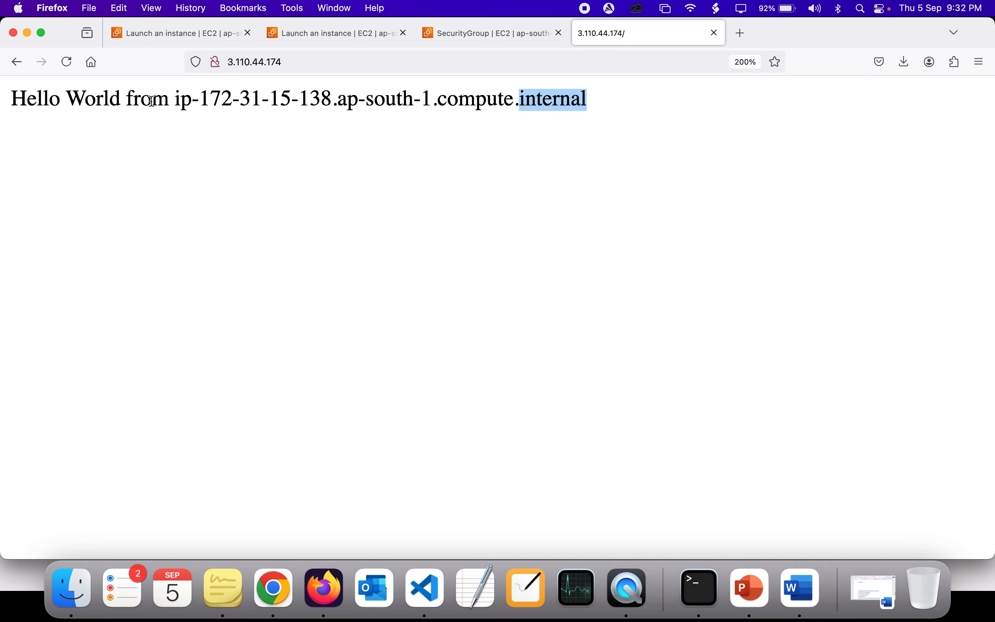
left_click_drag(190, 99, 588, 98)
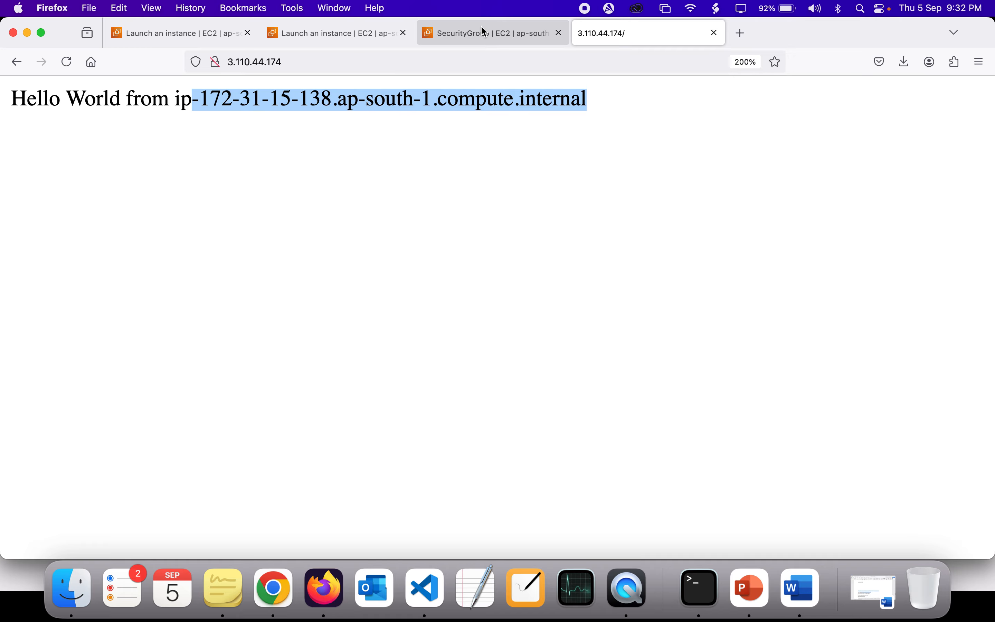
Step: Go back to the EC2 console, list the running instances and show the details of cloud-institution-user-data
left_click(443, 33)
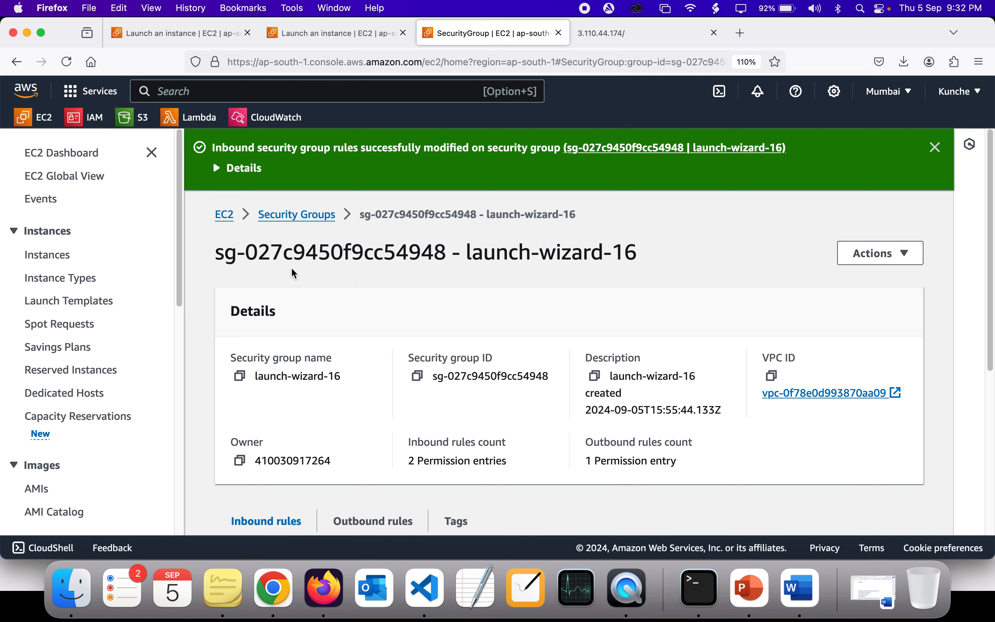
left_click(225, 214)
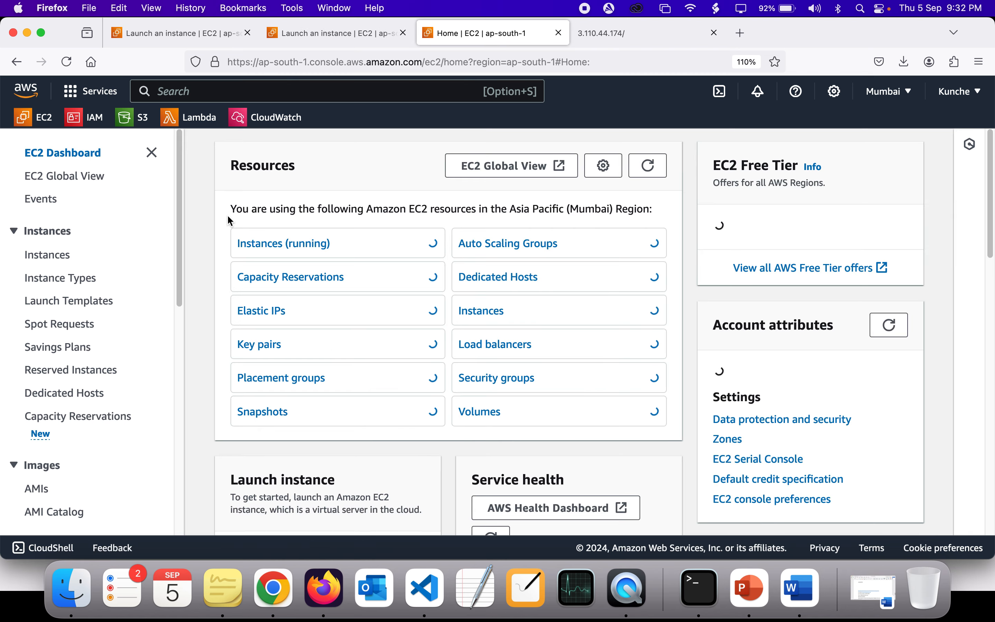
left_click(323, 244)
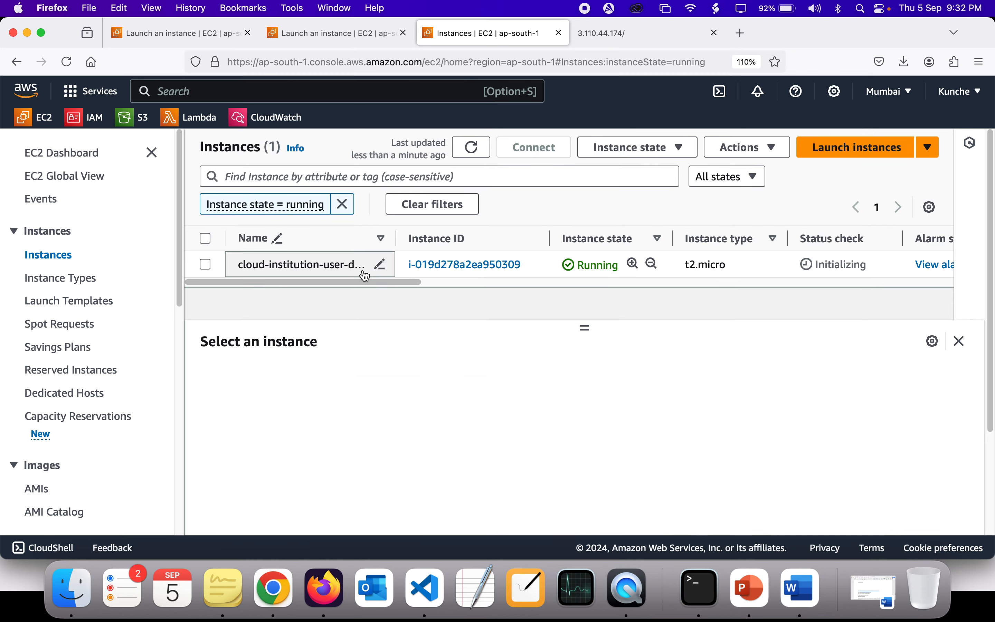
left_click(255, 265)
scroll(494, 449, "down", 3)
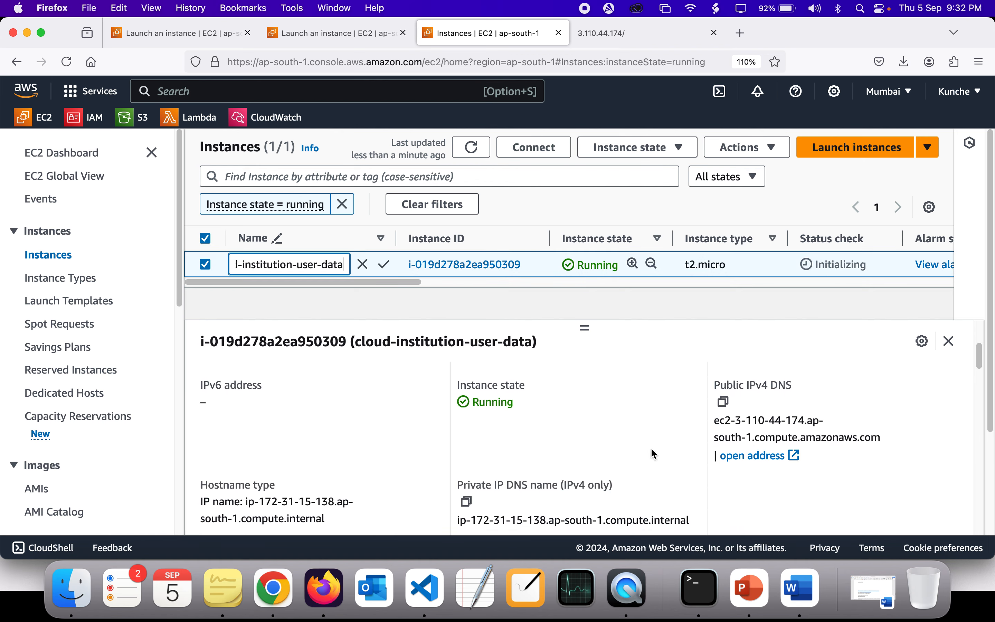
Step: Copy the instance's public IPv4 DNS and search for it on the Hello World page
left_click(724, 401)
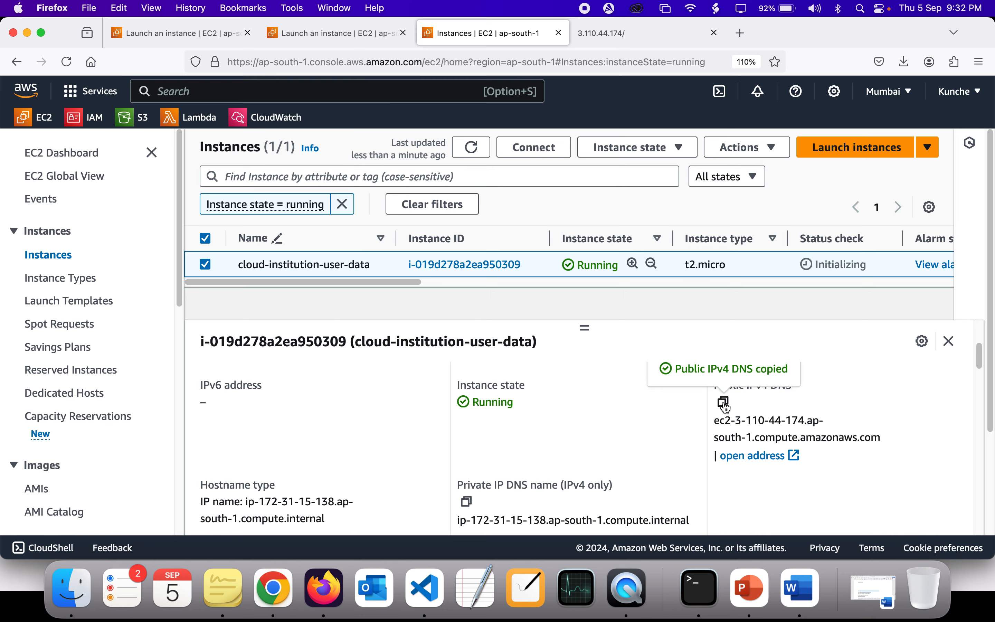
left_click(668, 39)
key("super+f")
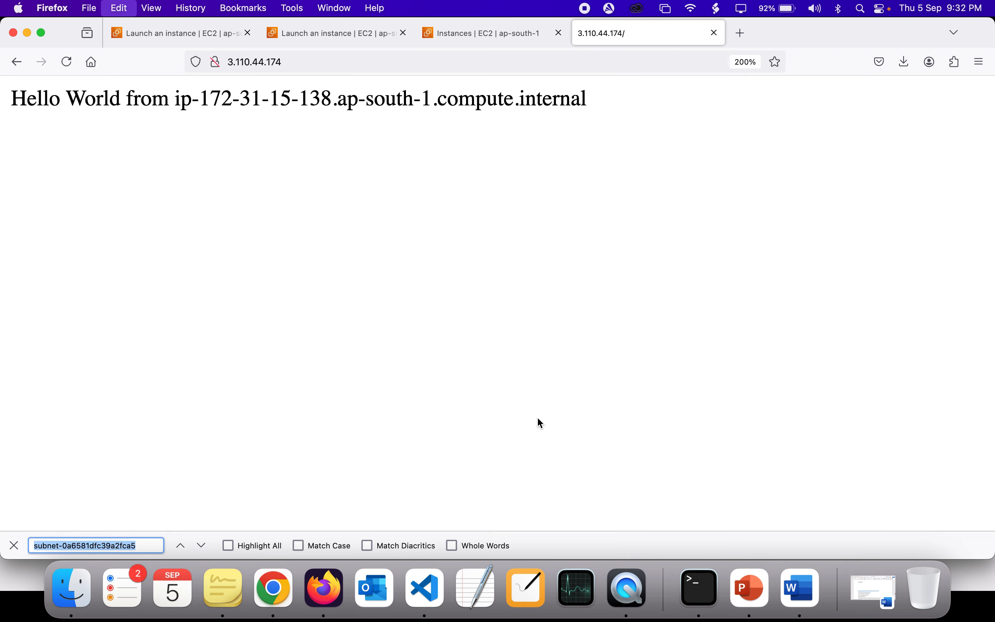
key("super+v")
left_click(422, 138)
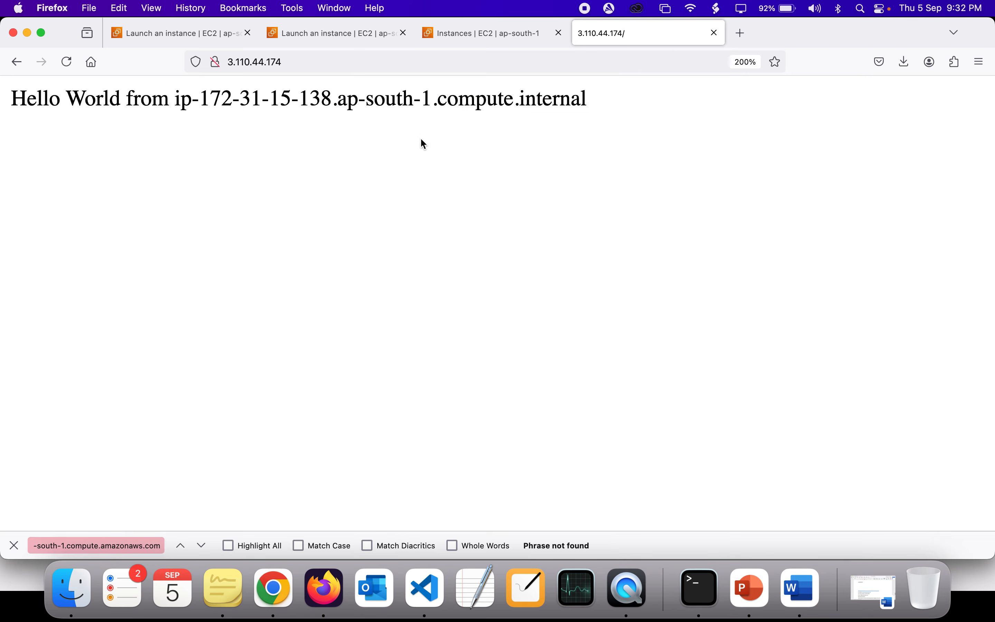
left_click(155, 546)
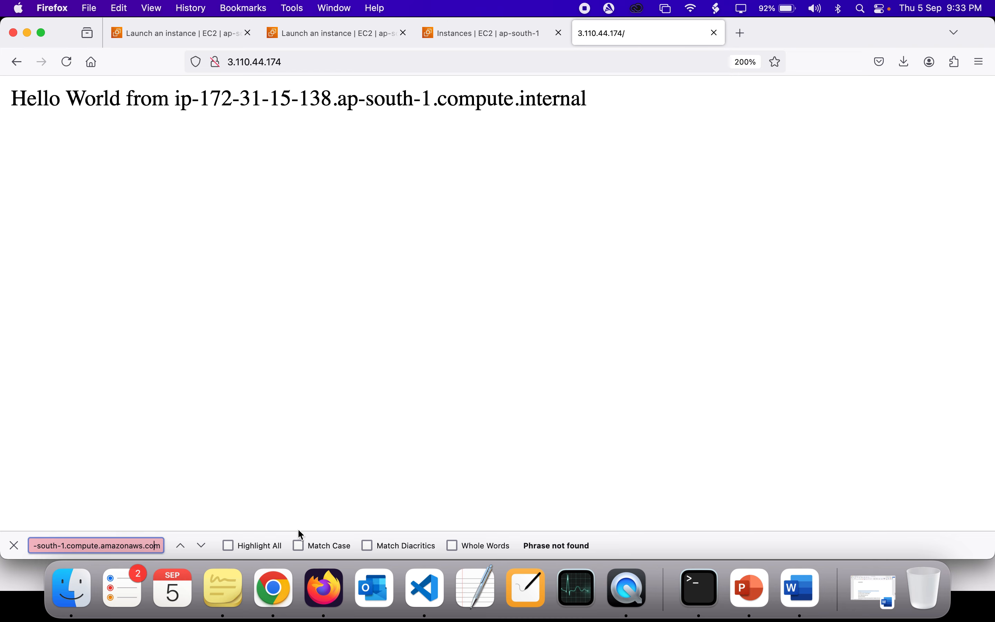
triple_click(158, 548)
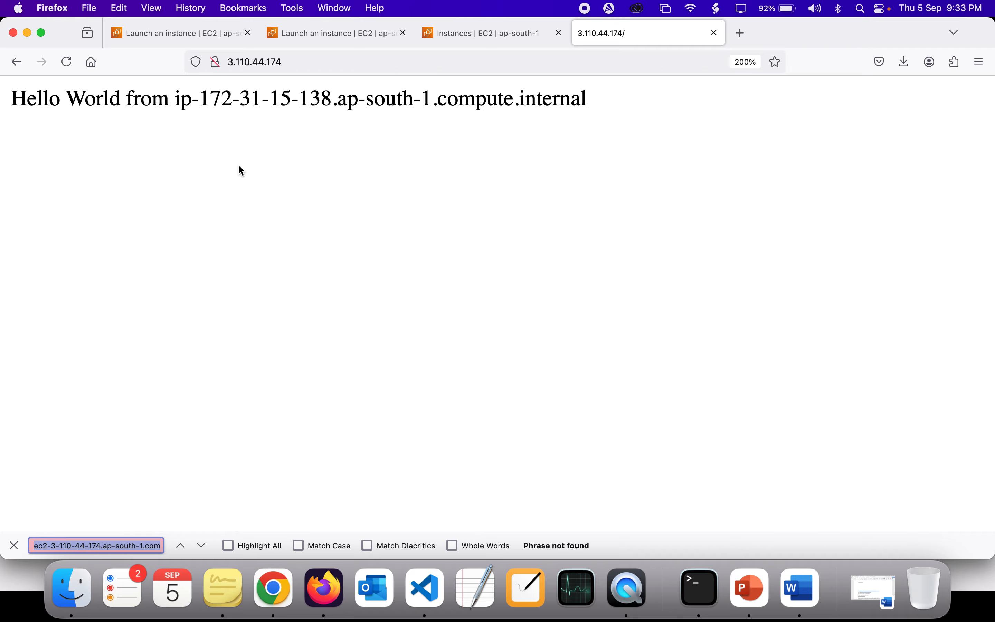
Step: Return to the instance details and copy the private IP DNS name (IPv4 only)
left_click(461, 41)
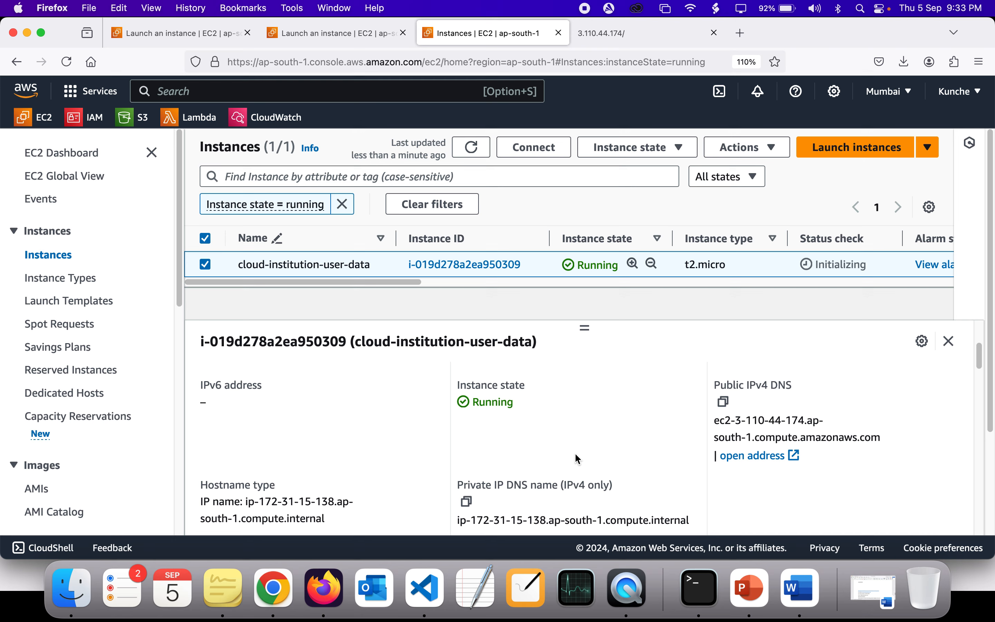
scroll(575, 454, "down", 1)
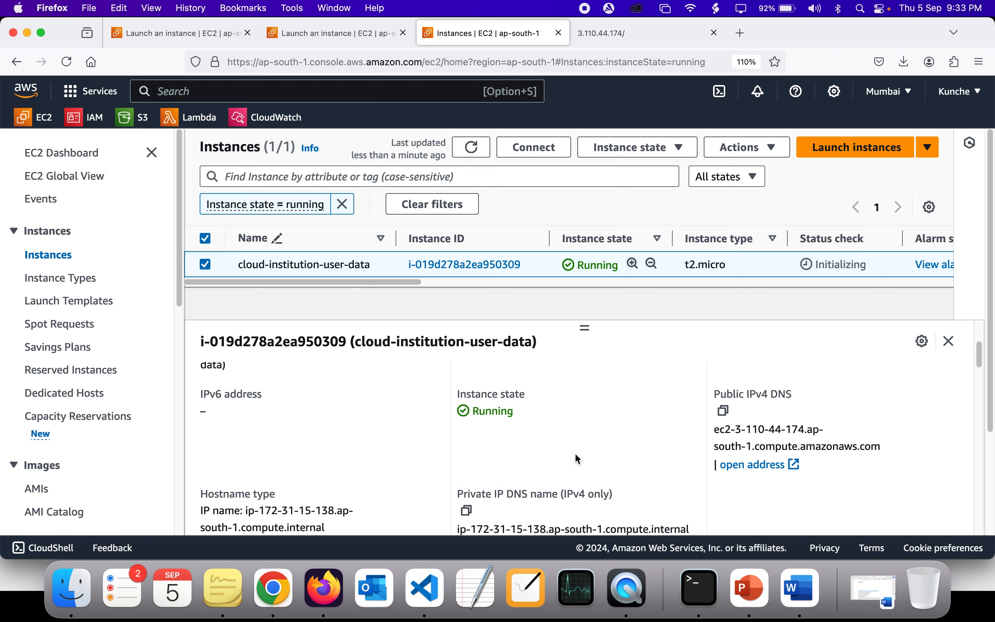
scroll(577, 455, "down", 2)
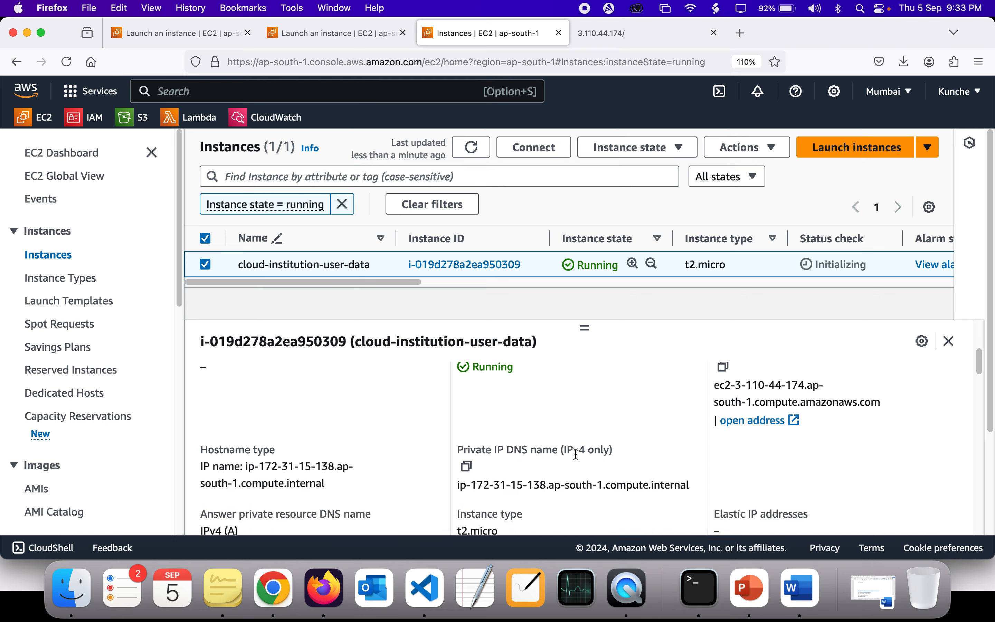
left_click(467, 467)
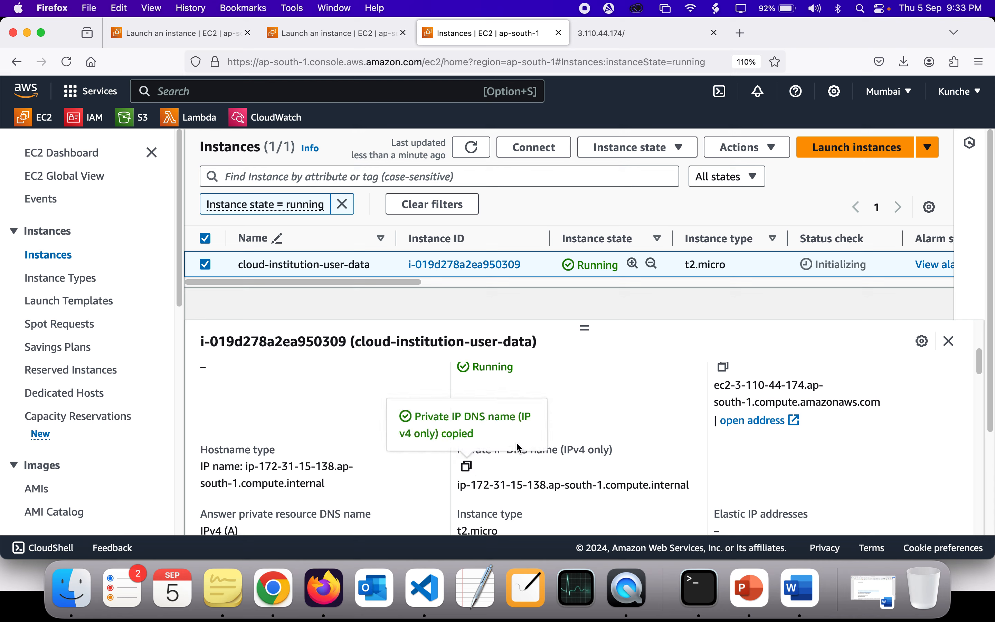
scroll(645, 436, "up", 2)
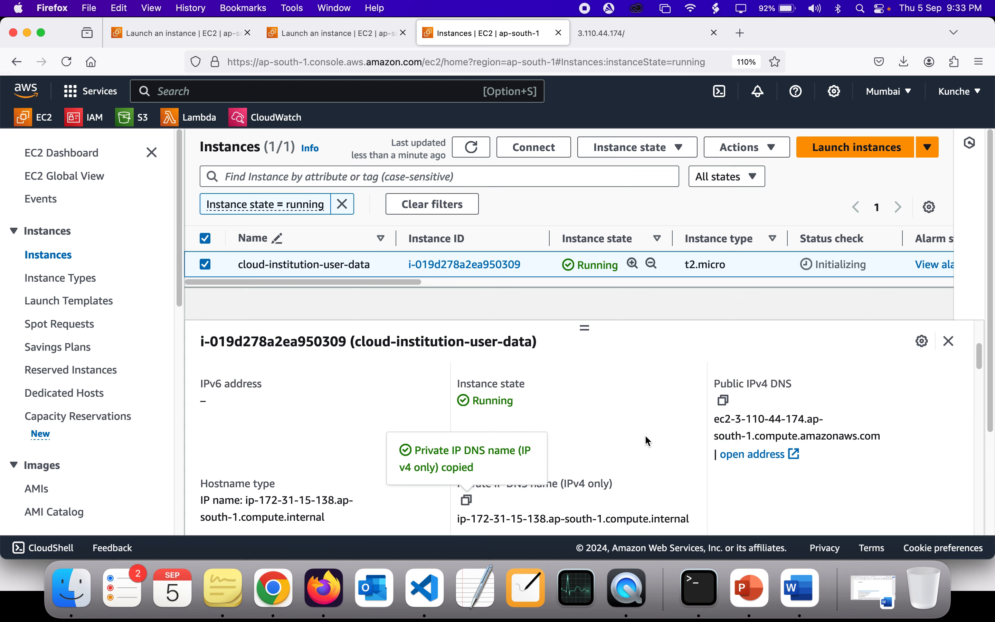
scroll(594, 457, "down", 2)
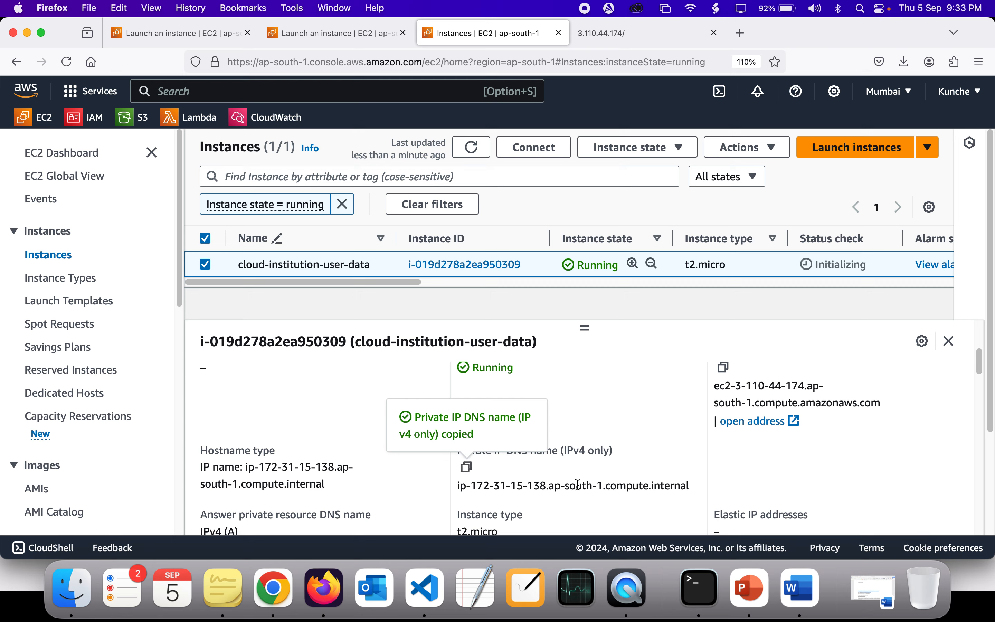
triple_click(637, 486)
key("super+c")
Step: Search the Hello World page for the copied private IP DNS name
left_click(603, 37)
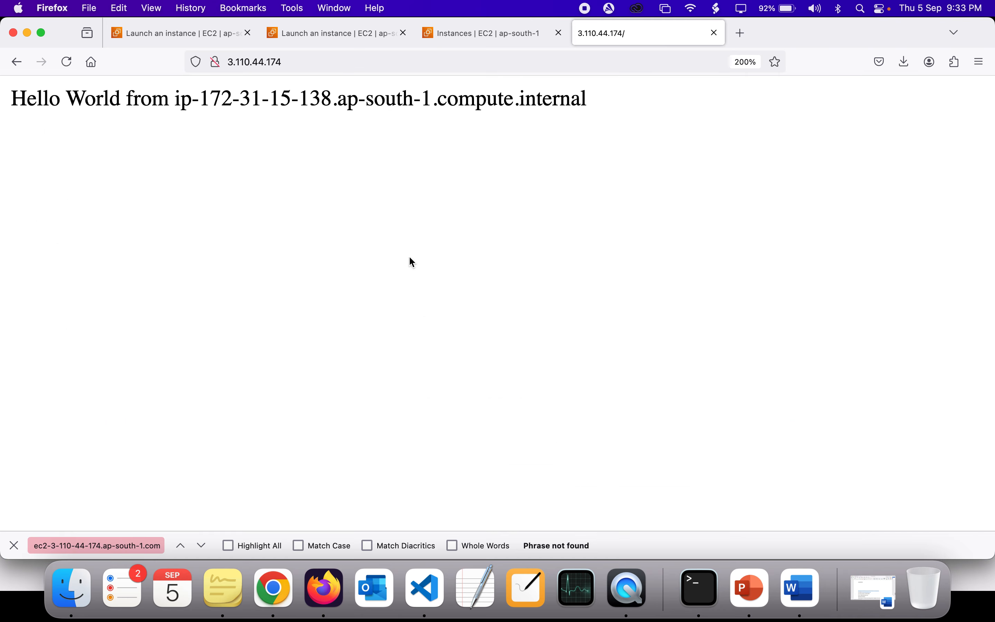
key("super+f")
key("super+v")
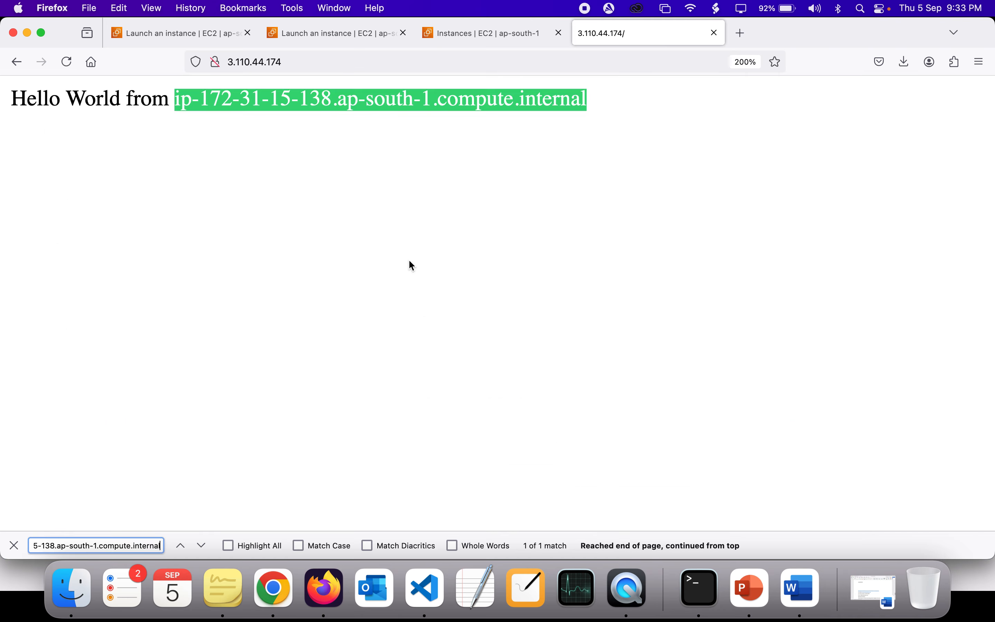
left_click_drag(176, 99, 606, 119)
left_click(606, 119)
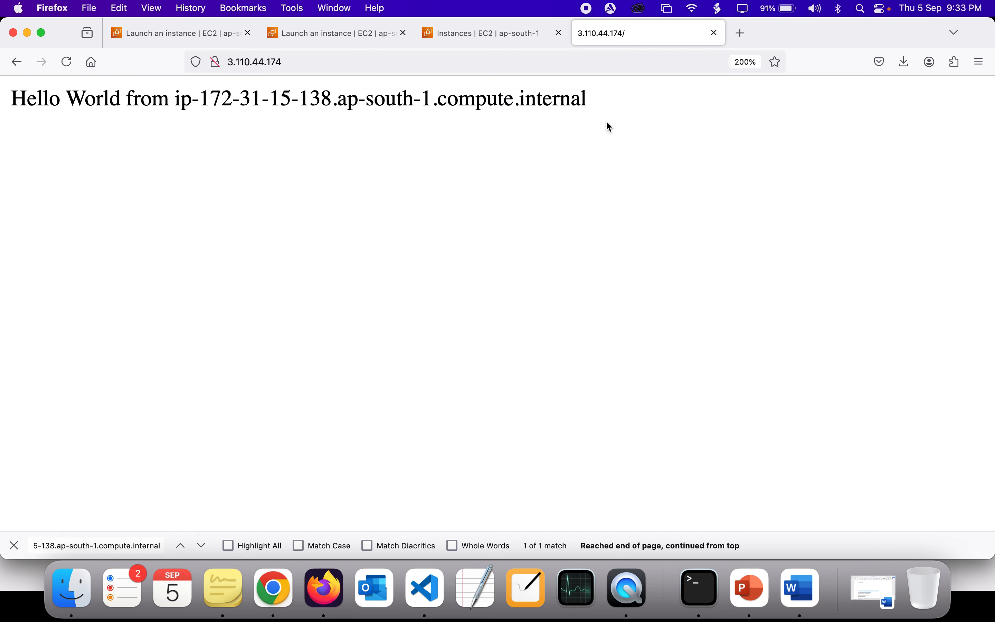
Step: Copy the public IPv4 DNS again from the instance details and show the start of the instance summary
left_click(471, 32)
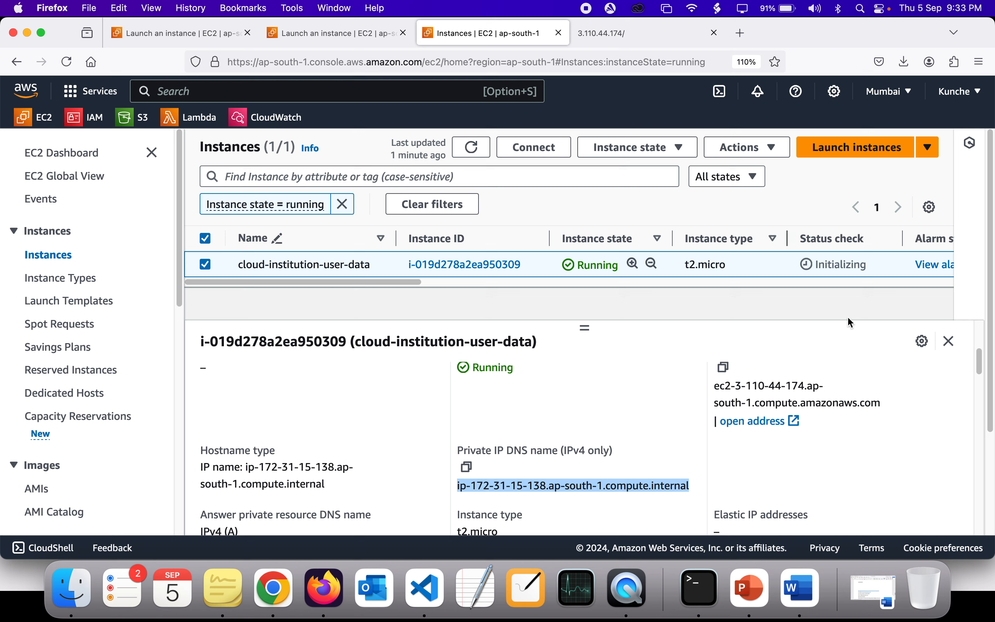
left_click(725, 375)
scroll(538, 411, "up", 5)
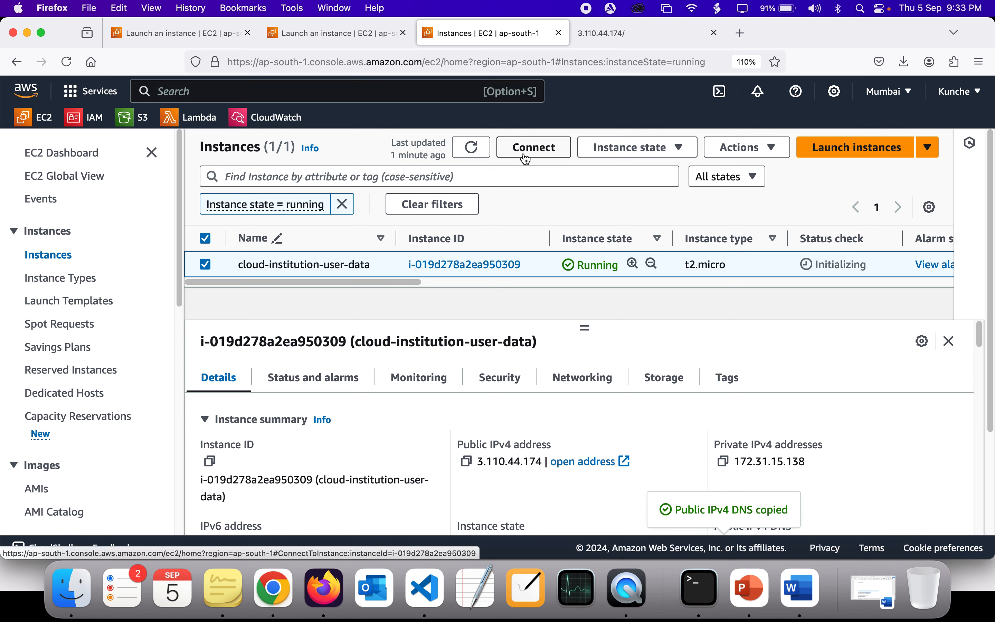
Step: Switch to Visual Studio Code, highlight the /var/www/html/index.html path in the script, and return to Firefox
left_click(424, 588)
left_click_drag(409, 254, 599, 263)
key("super+Tab")
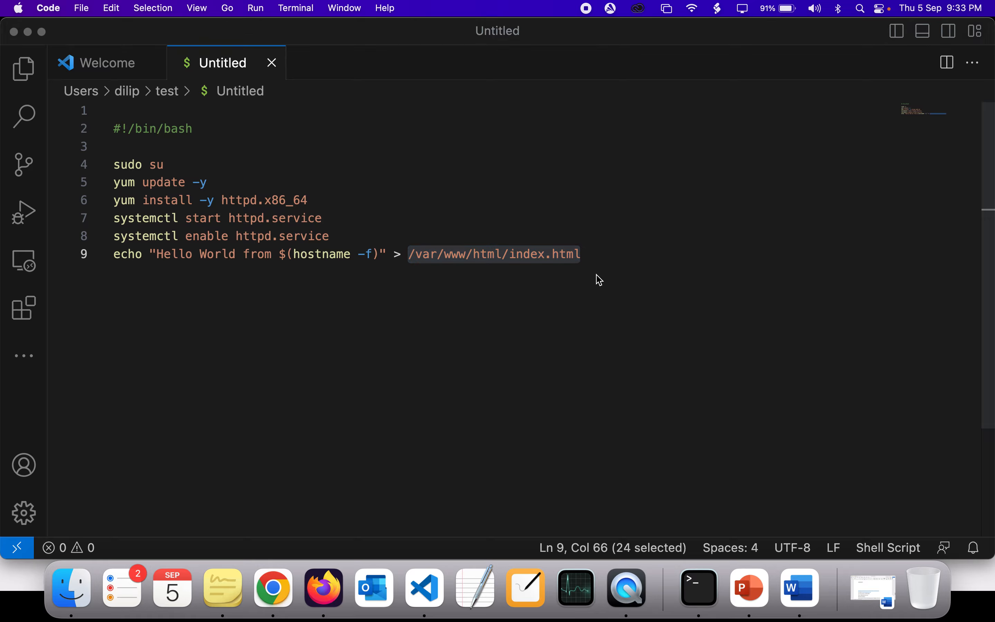
Step: Open an EC2 Instance Connect session to cloud-institution-user-data, viewing the script in Visual Studio Code while it connects
left_click(542, 152)
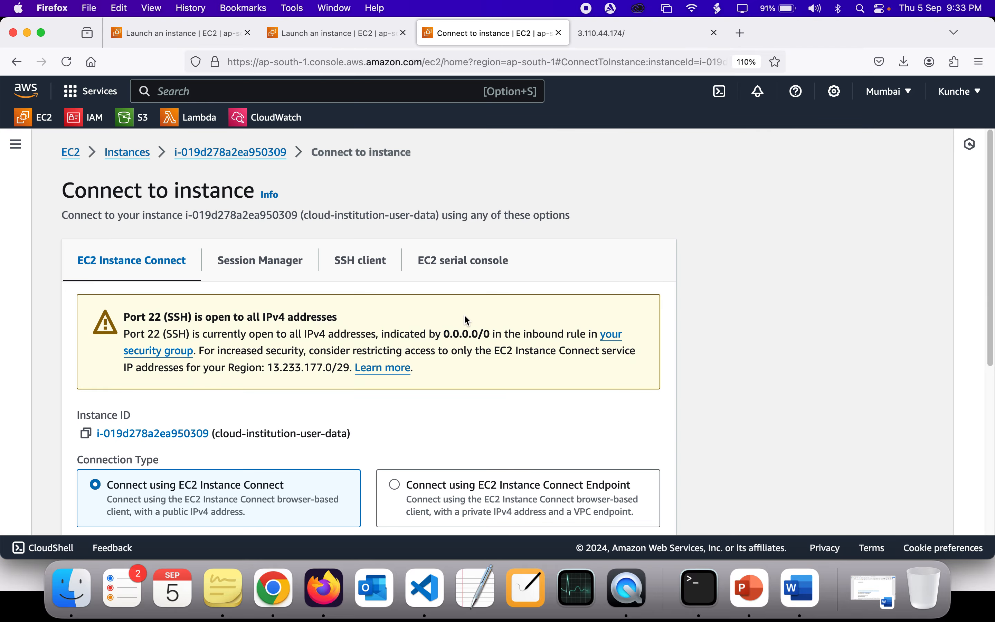
scroll(463, 315, "down", 8)
left_click(617, 507)
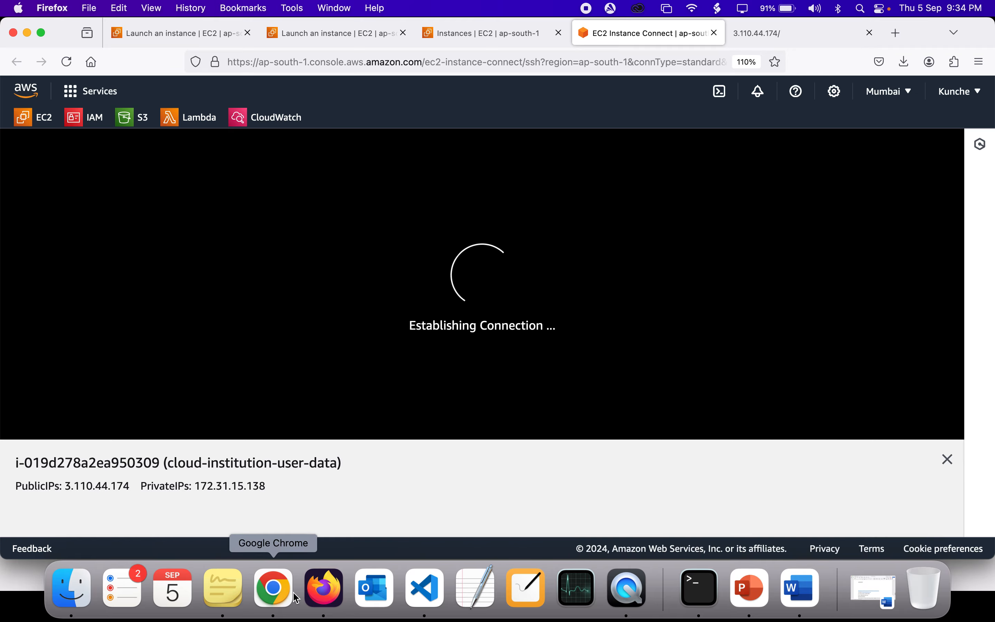
left_click(424, 588)
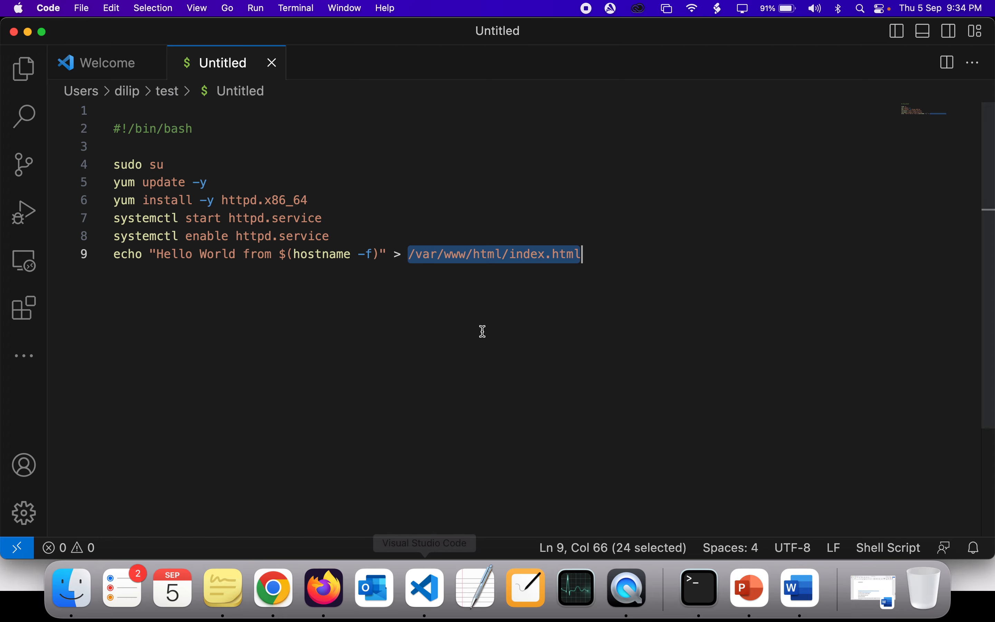
key("super+Tab")
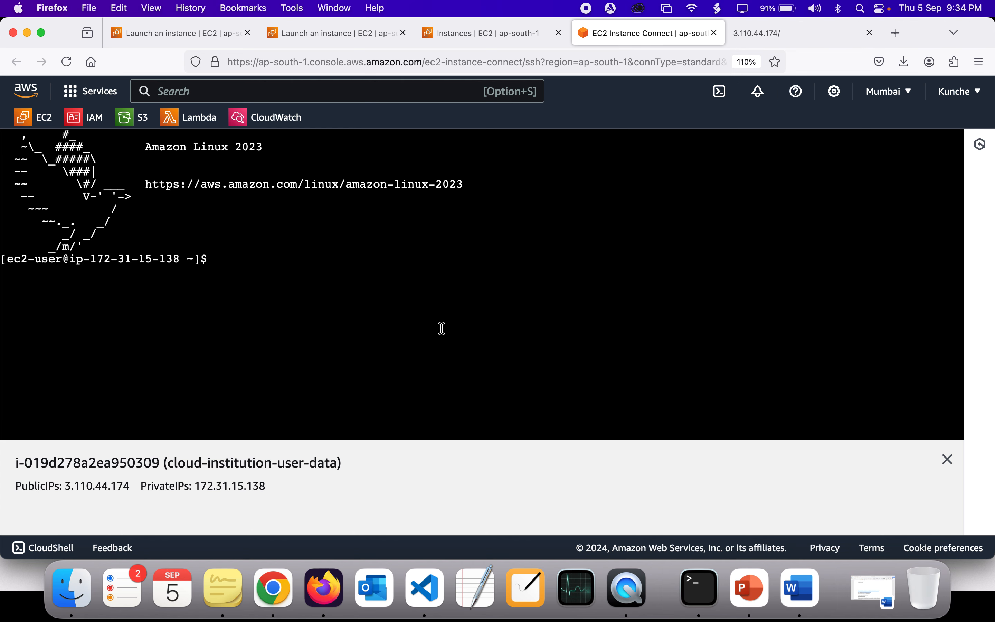
Step: List /var/www/html/index.html on the instance with sudo ls and highlight the returned path
type("sudo ls /var/www/html/index.html")
key("Return")
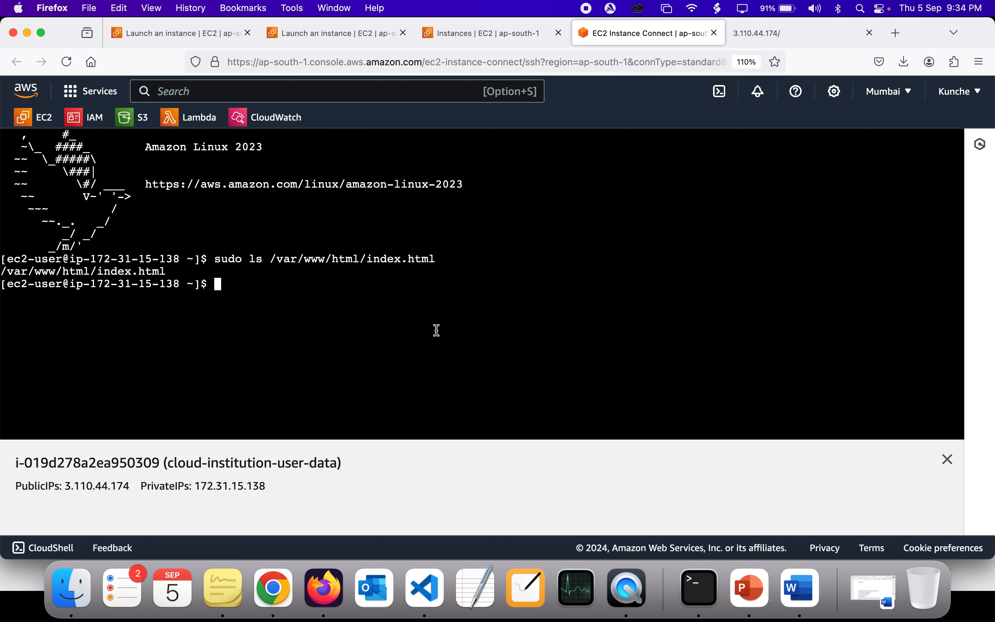
double_click(150, 270)
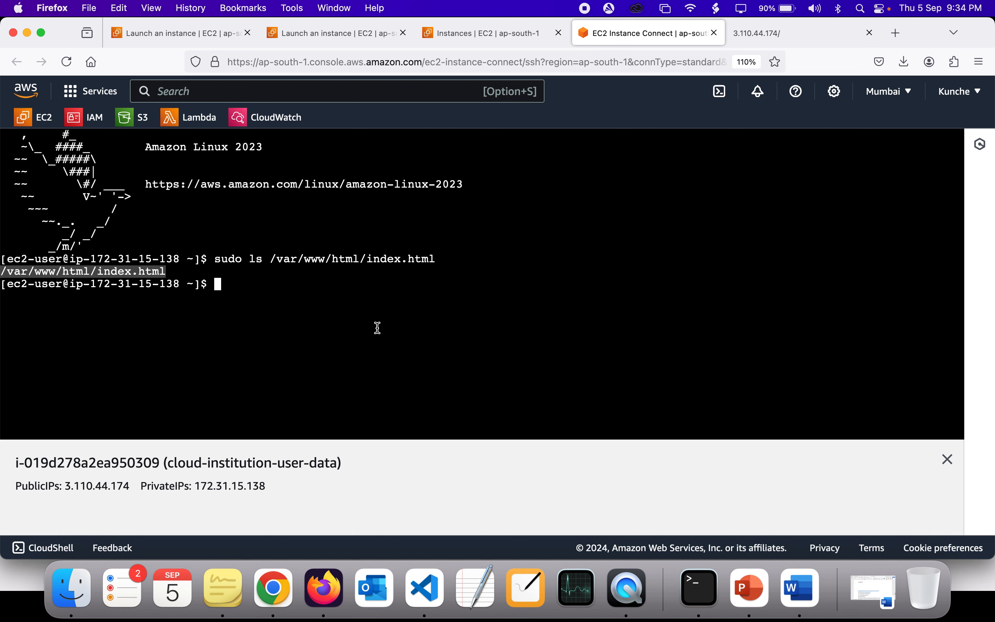
Step: Print the contents of /var/www/html/index.html with sudo cat and briefly highlight the host name in the output
key("Up")
key("Left")
key("Left")
key("Left")
key("Left")
key("Left")
key("Left")
key("Left")
key("Left")
key("Left")
key("Left")
key("Left")
key("Left")
key("Left")
key("Left")
key("Left")
key("Left")
key("Left")
key("Left")
key("Left")
key("Left")
key("Left")
key("Left")
key("Left")
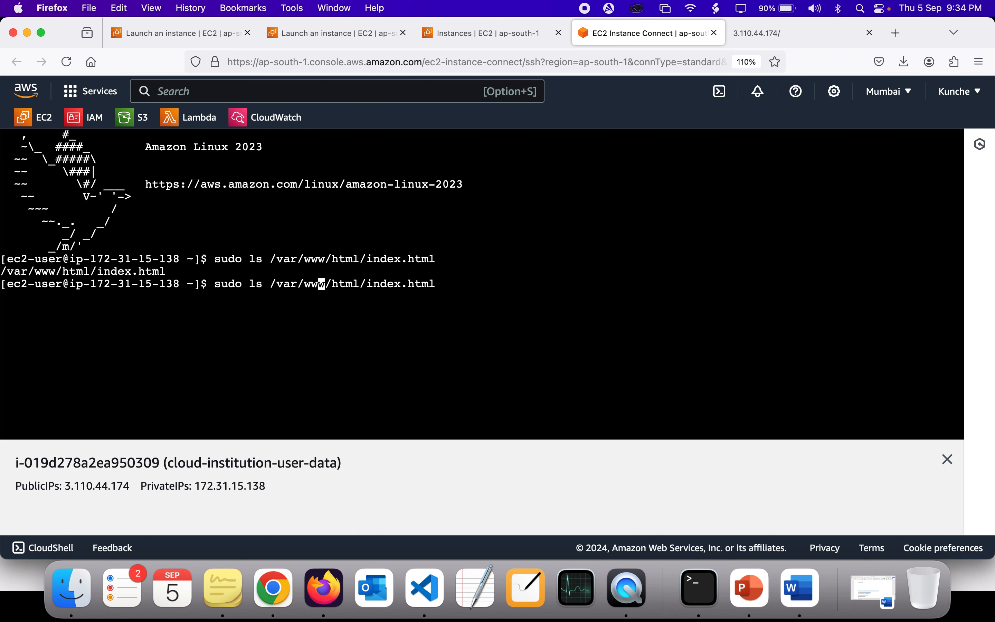
key("BackSpace")
key("BackSpace")
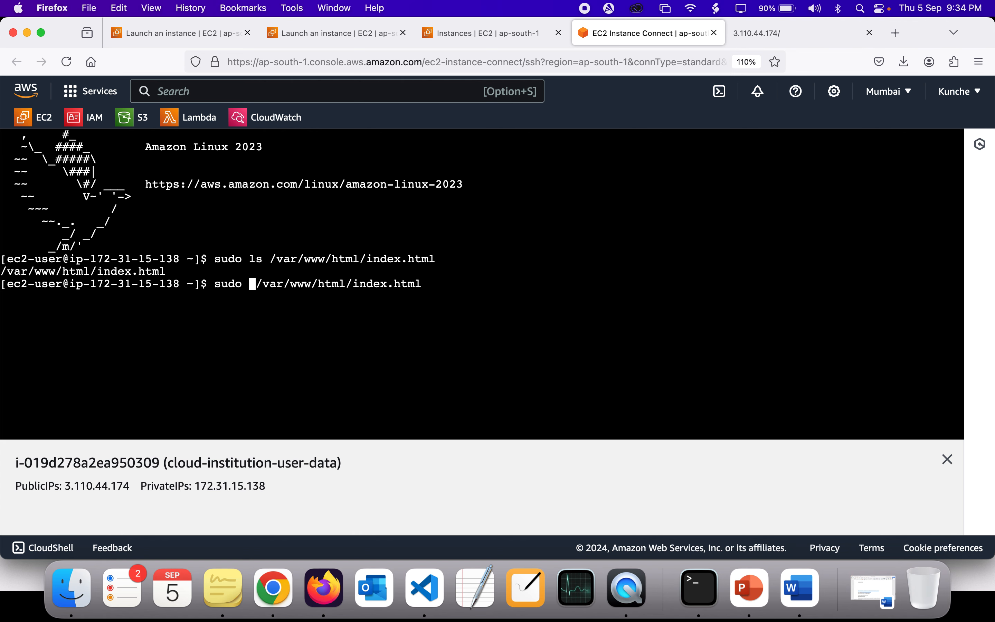
type("cat")
key("Return")
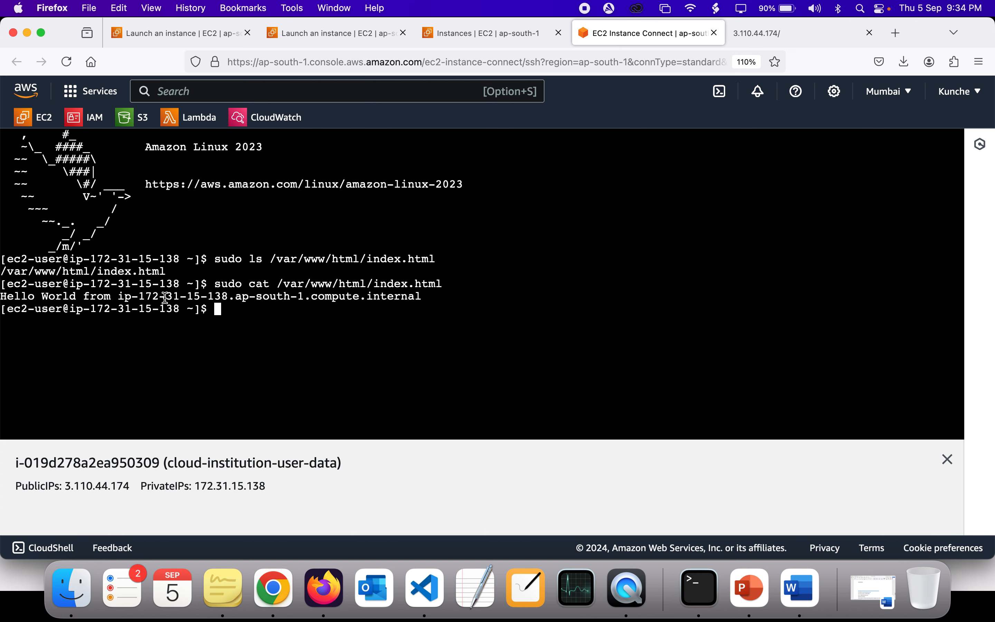
double_click(191, 296)
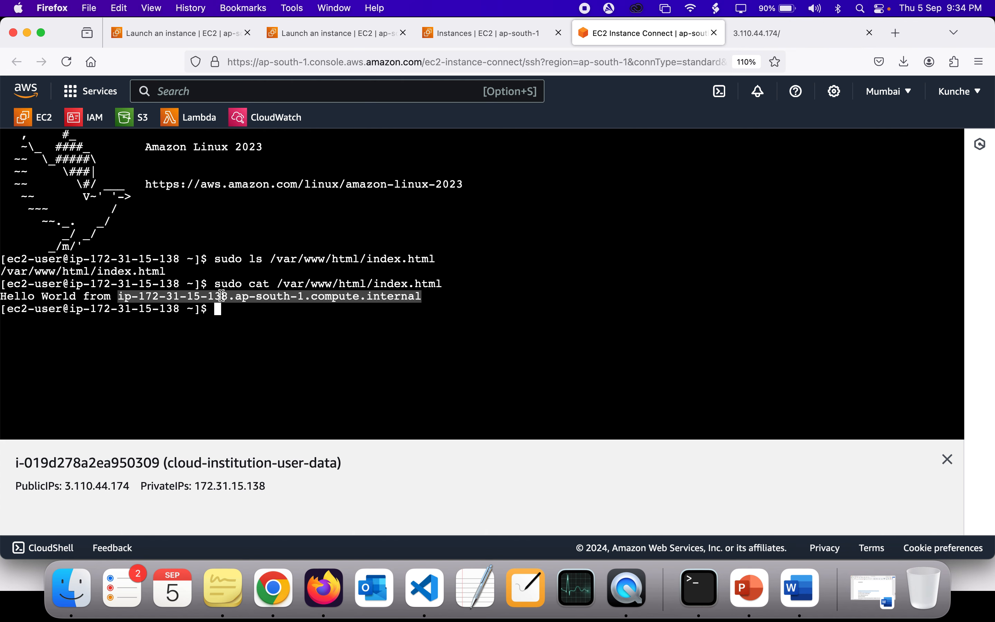
left_click(369, 295)
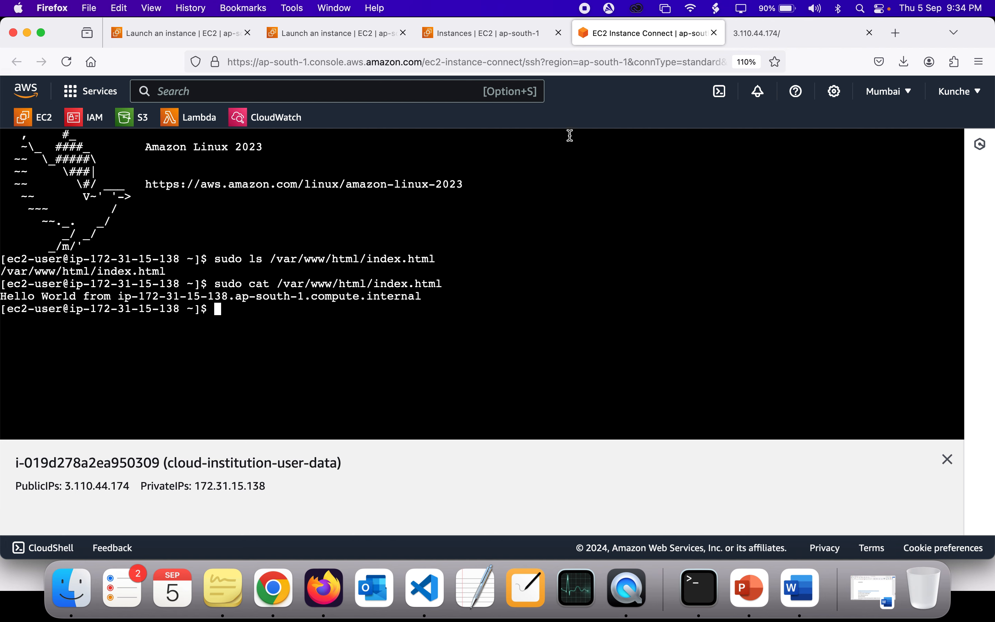
Step: Highlight the Hello World line on the 3.110.44.174 page for comparison, and switch to the EC2 - User Data slide show in PowerPoint
left_click(734, 41)
triple_click(446, 152)
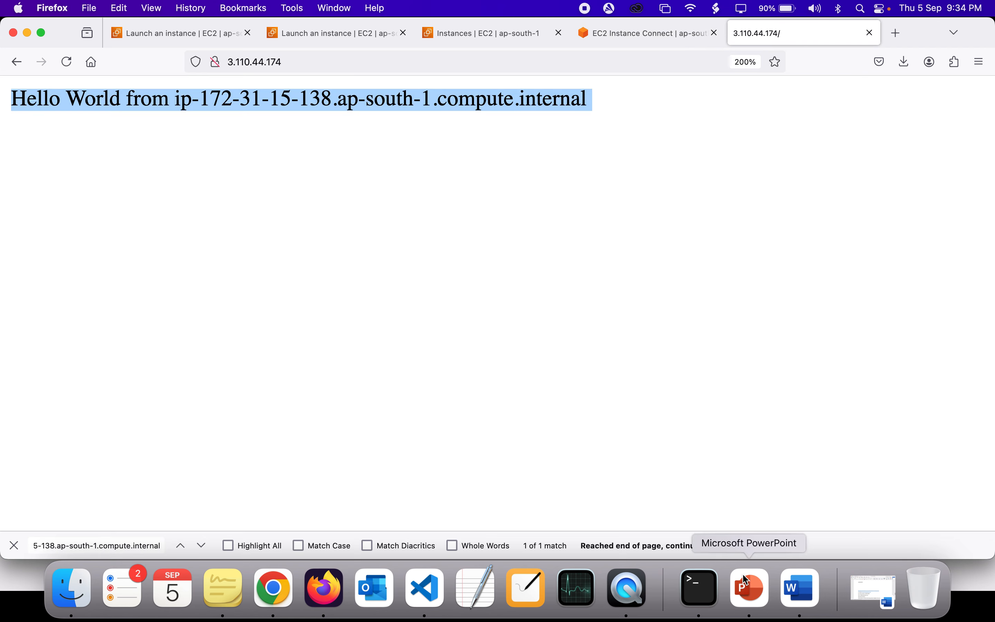
left_click(537, 136)
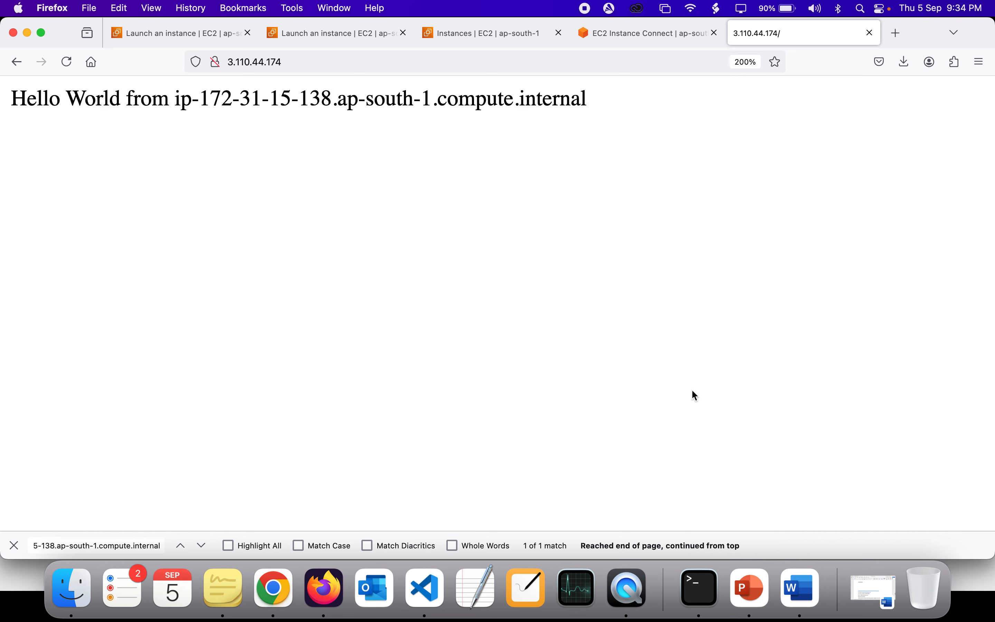
left_click(750, 586)
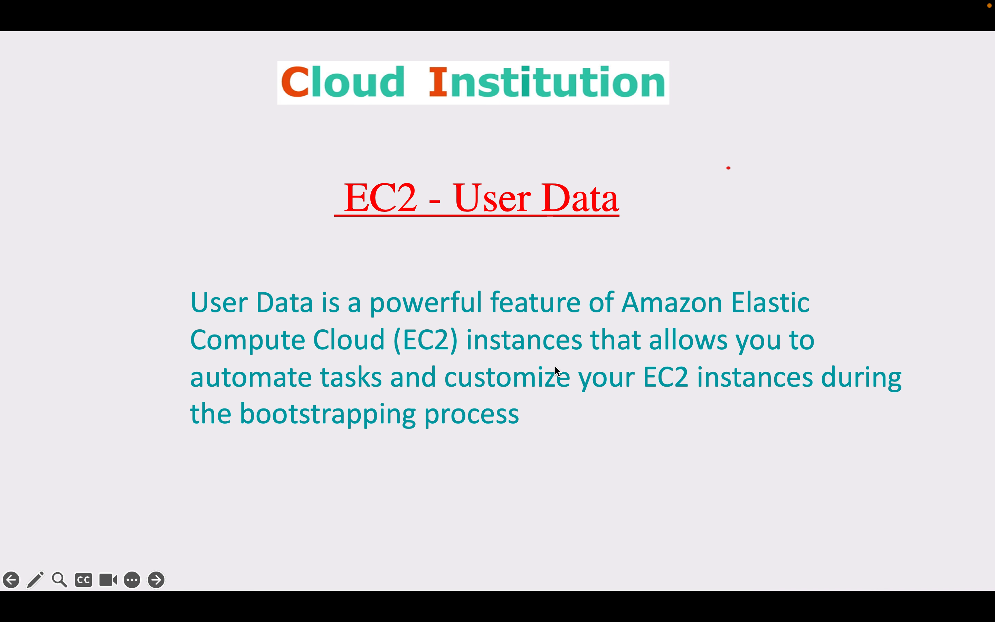